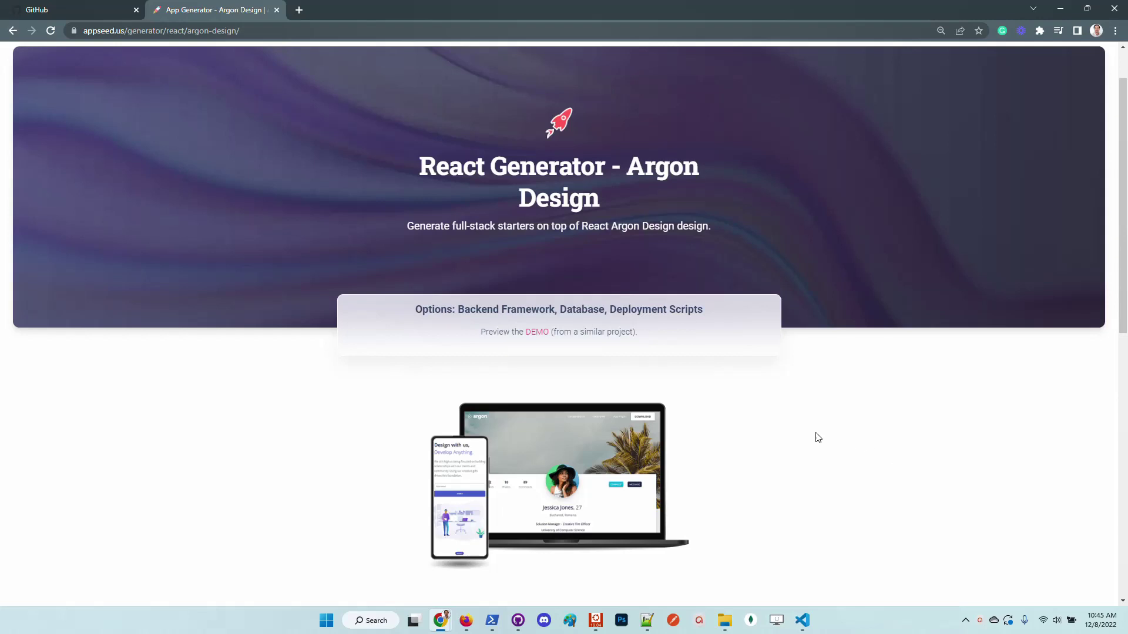
# Scroll through the React Generator – Argon Design page to review the wizard and options
pyautogui.scroll(-4, 814, 438)
pyautogui.scroll(-3, 811, 440)
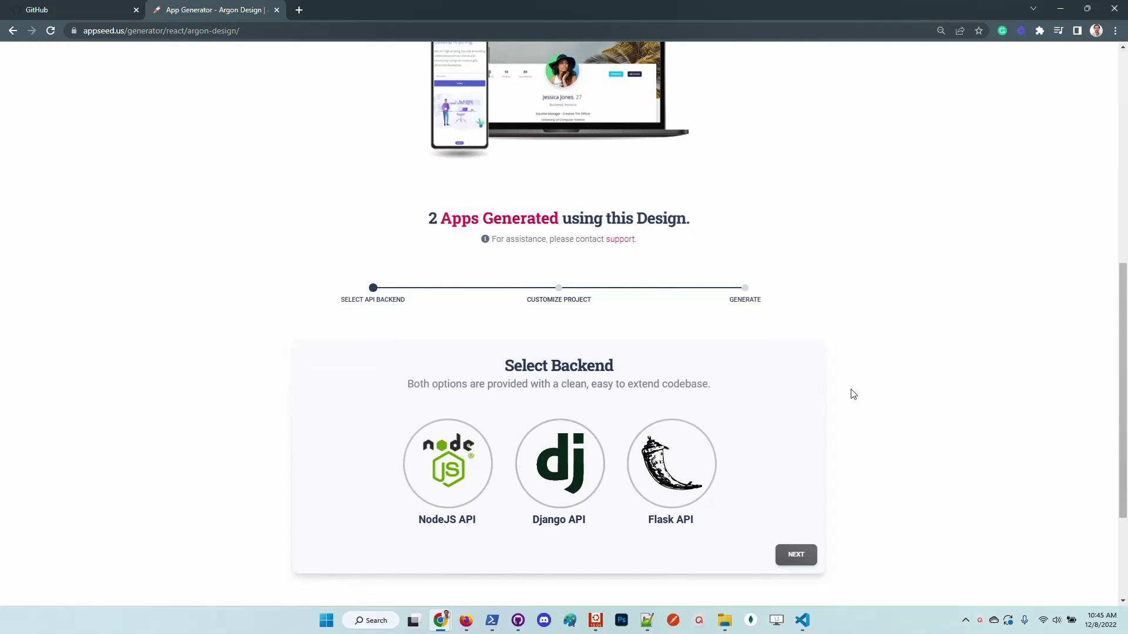
pyautogui.scroll(3, 764, 335)
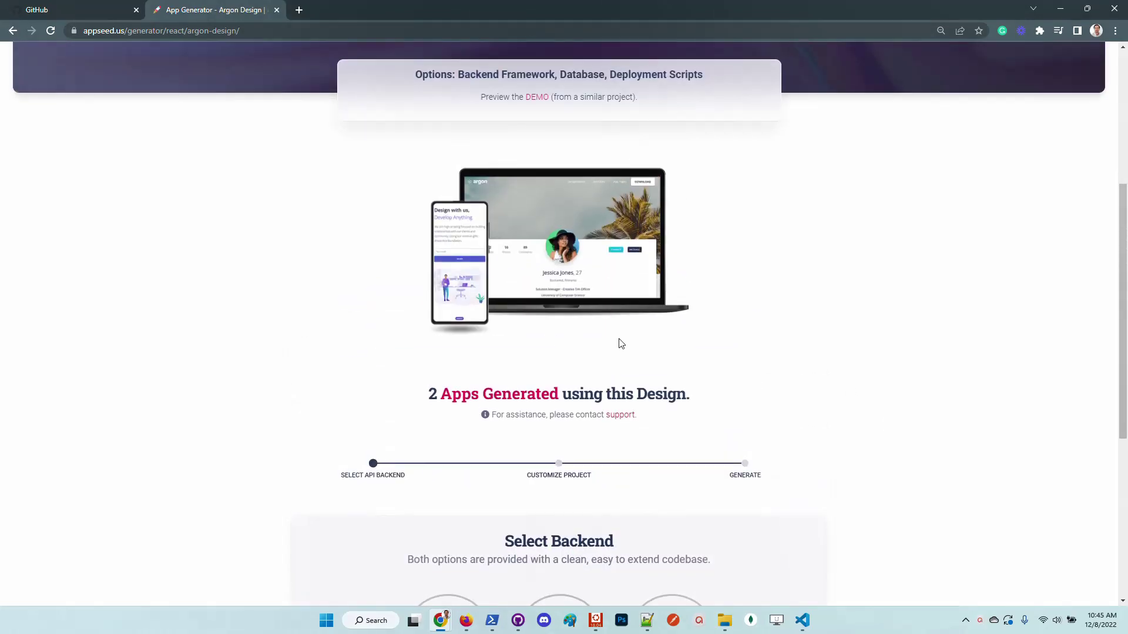
pyautogui.scroll(2, 713, 342)
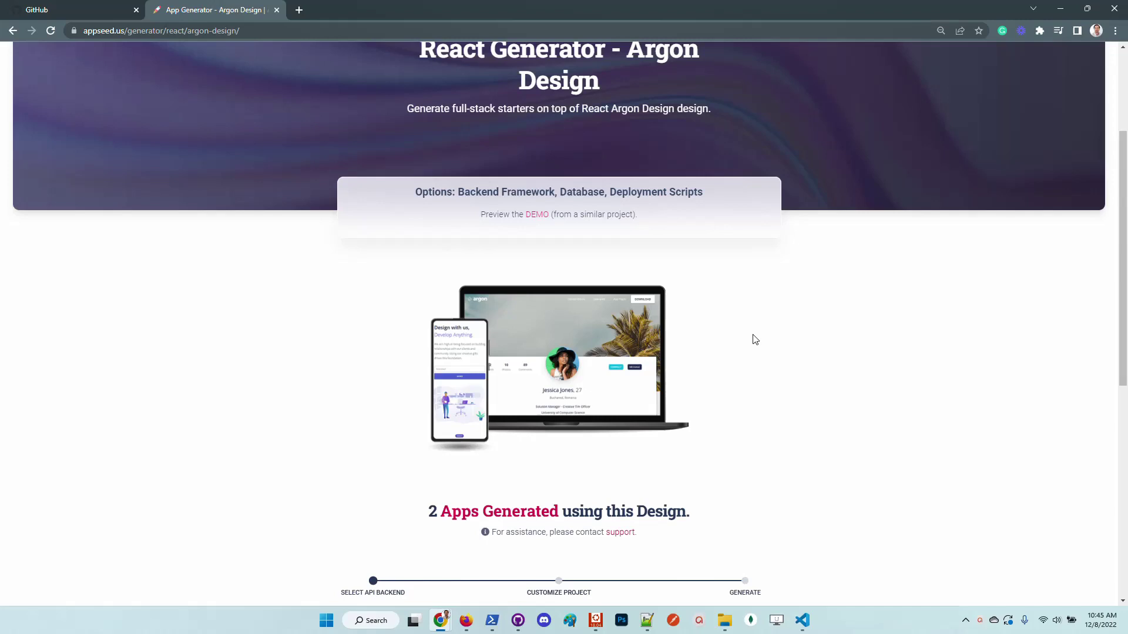
# Open the Argon Design System React demo and browse its home page components
pyautogui.click(537, 215)
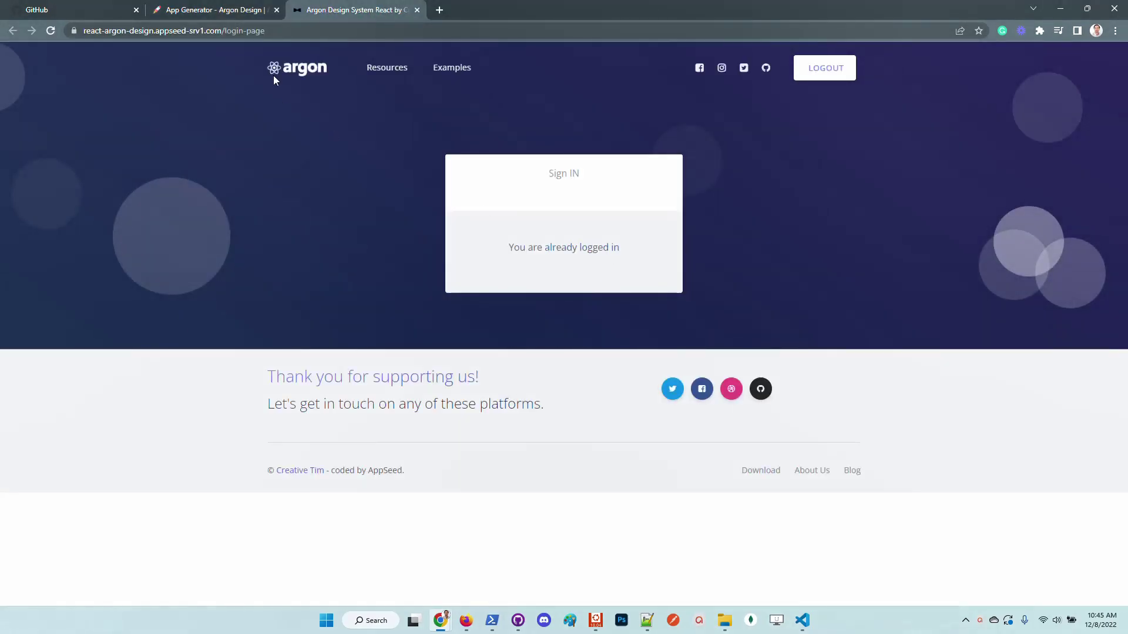
pyautogui.click(273, 75)
pyautogui.scroll(-4, 764, 353)
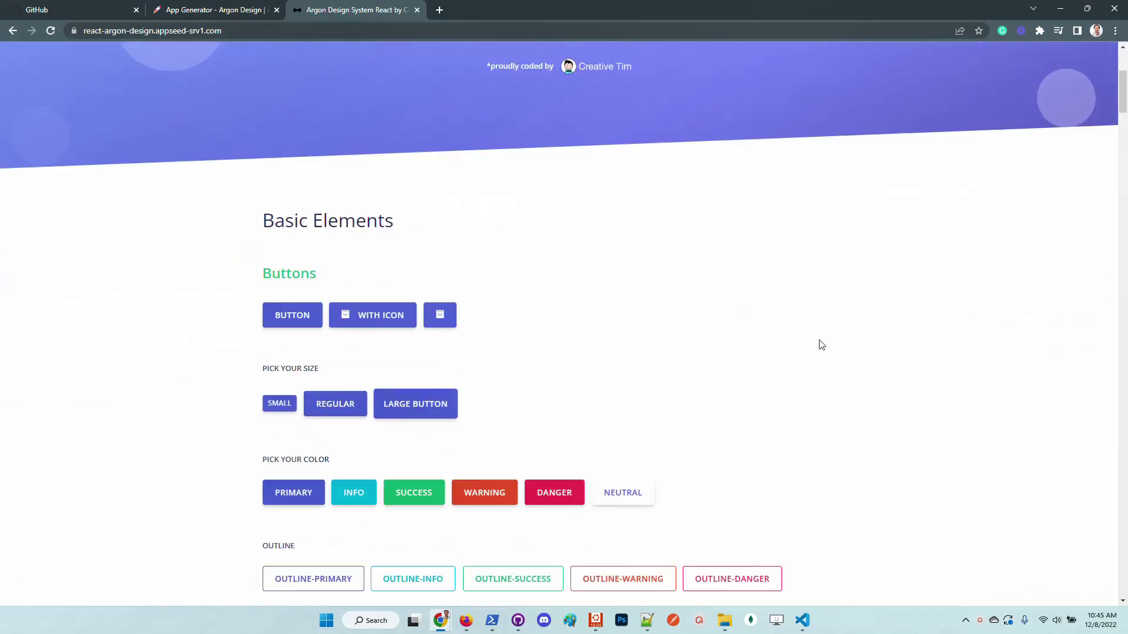
pyautogui.scroll(-20, 821, 344)
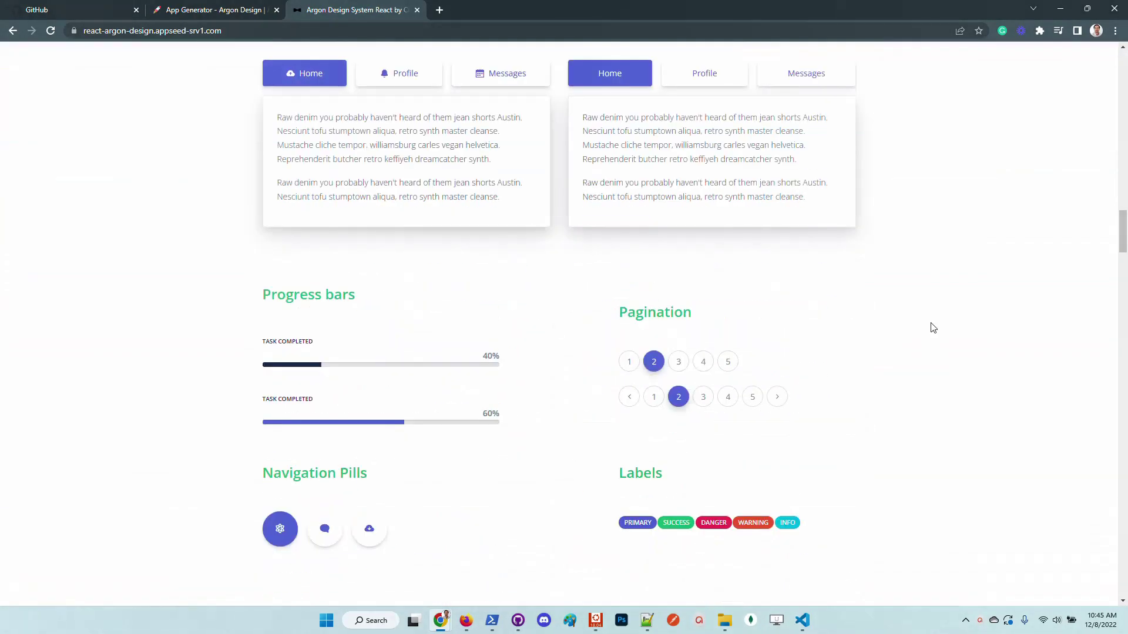
pyautogui.scroll(20, 933, 328)
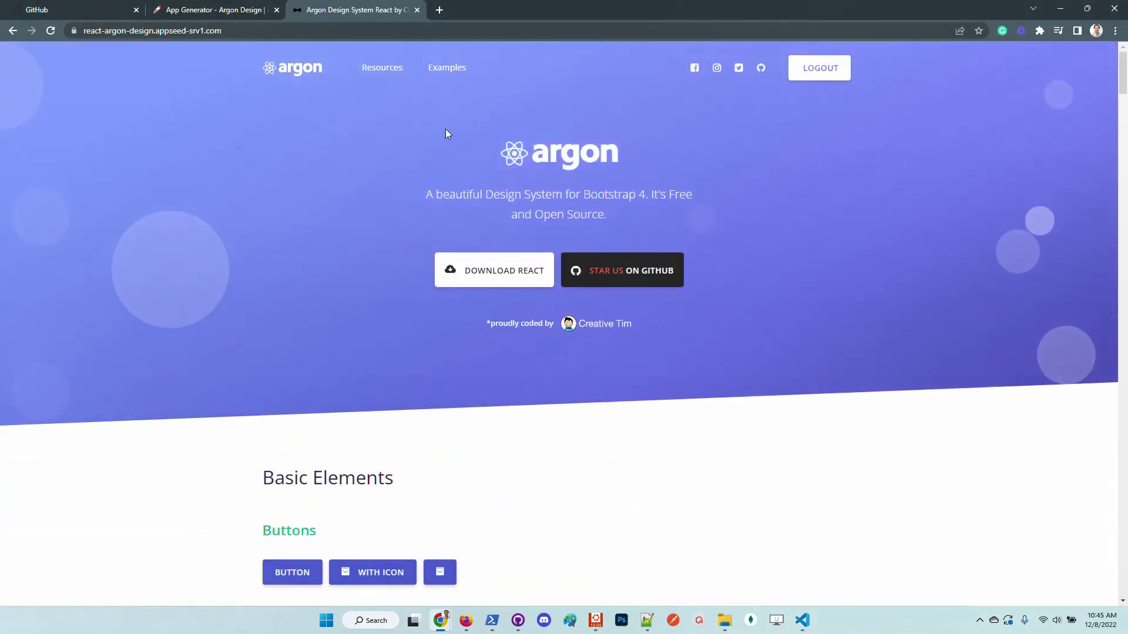
# Preview the Landing example page from the Examples menu
pyautogui.click(382, 68)
pyautogui.click(446, 68)
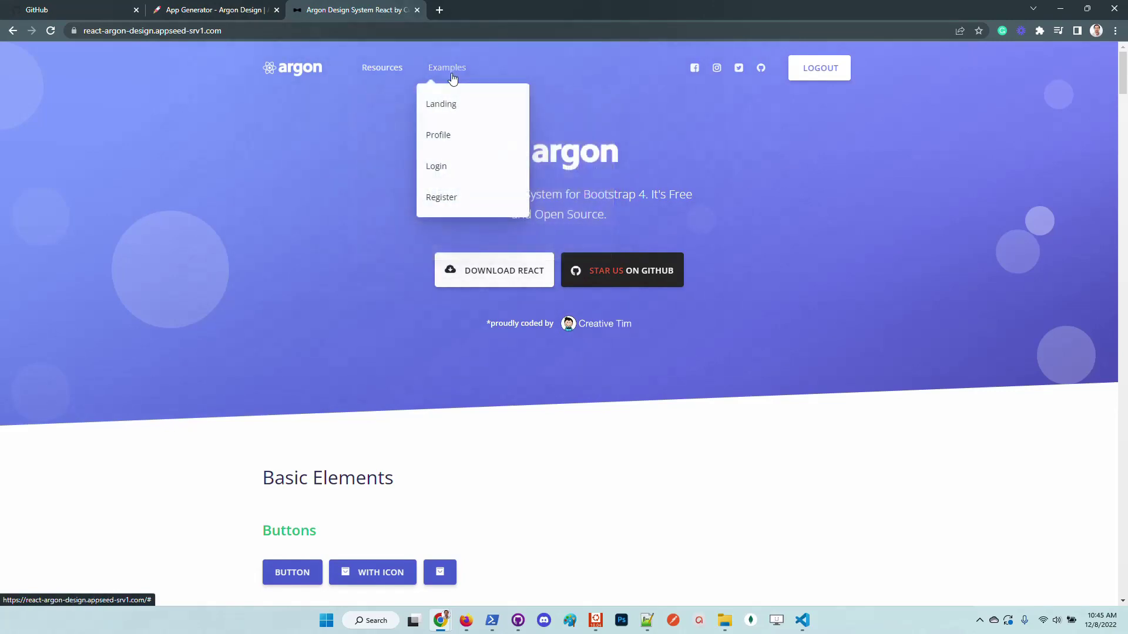
pyautogui.click(458, 112)
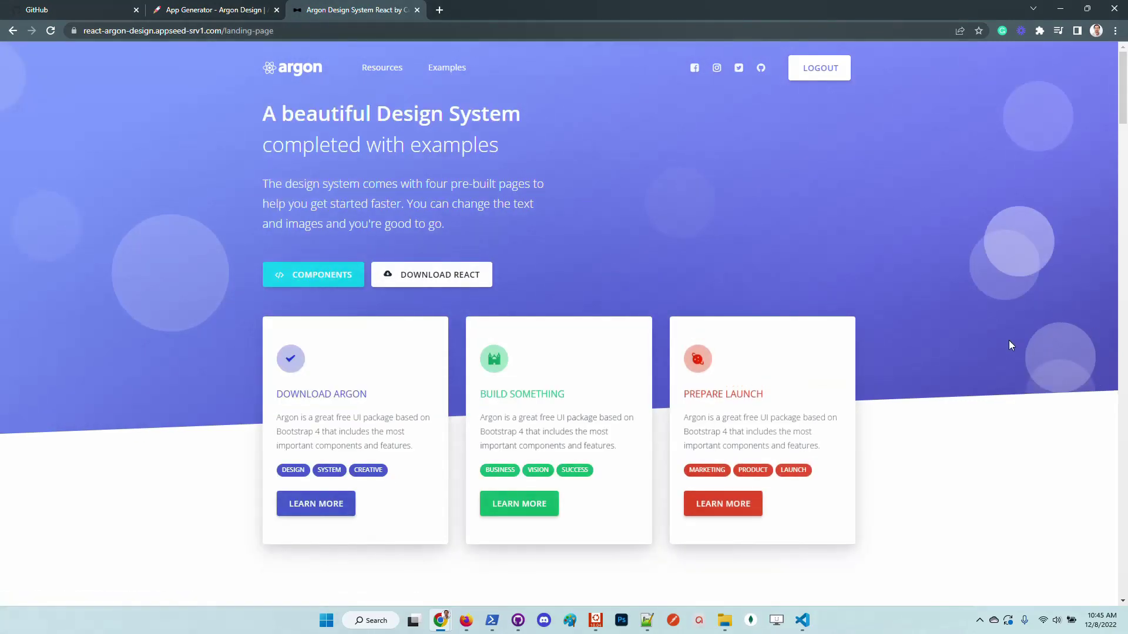
pyautogui.scroll(-10, 1009, 340)
pyautogui.scroll(-3, 1003, 342)
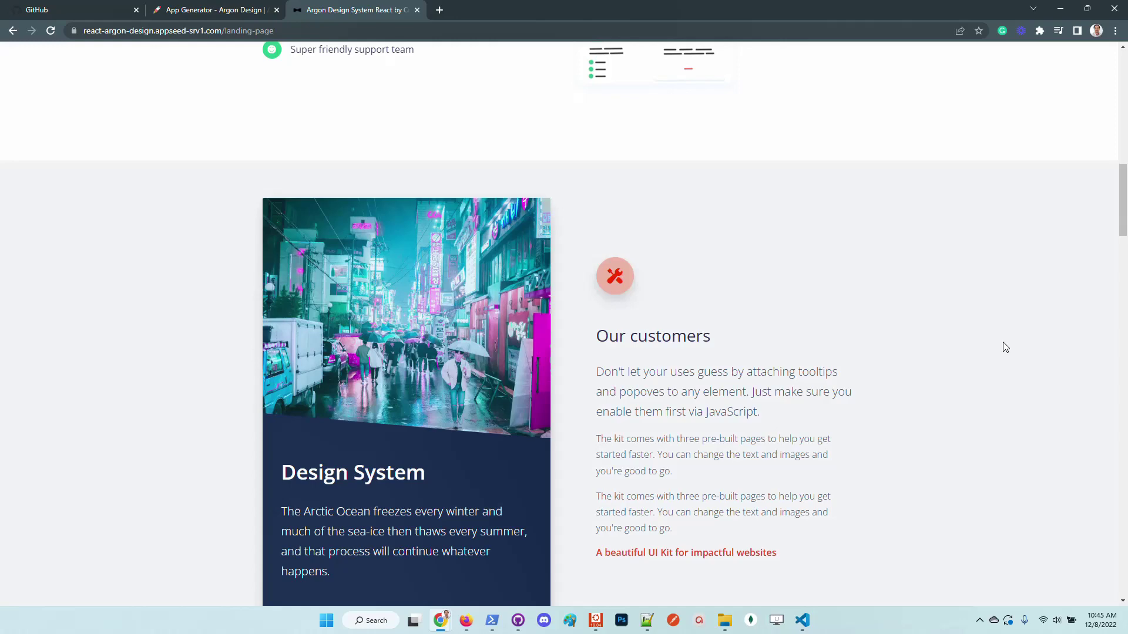
pyautogui.scroll(15, 1002, 342)
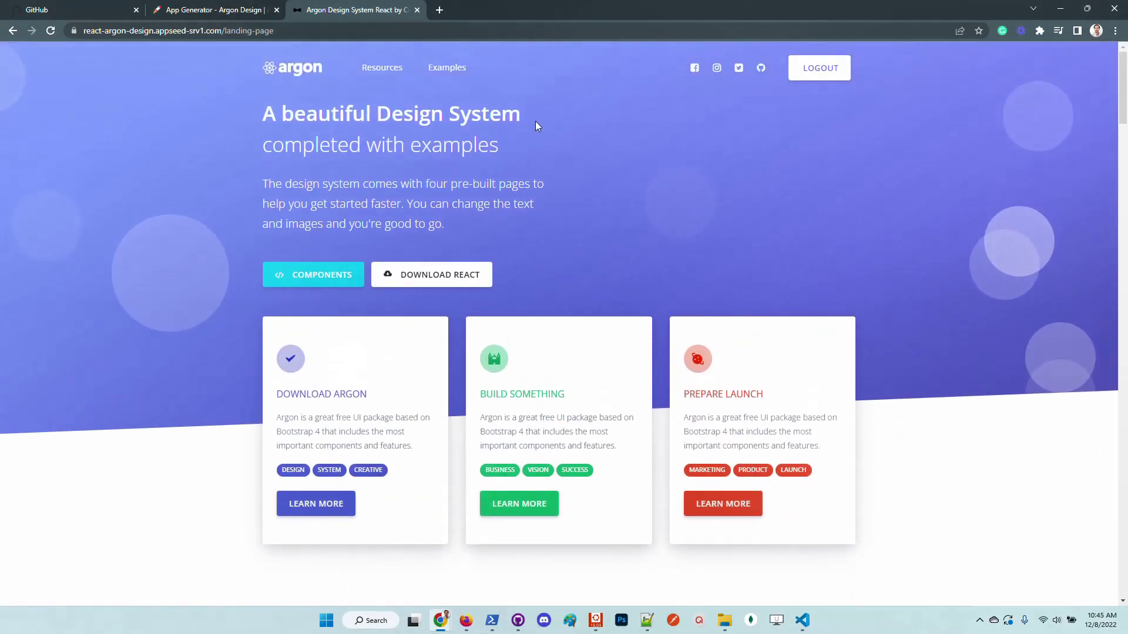
# Preview the Profile example page, then return to the App Generator tab
pyautogui.click(447, 67)
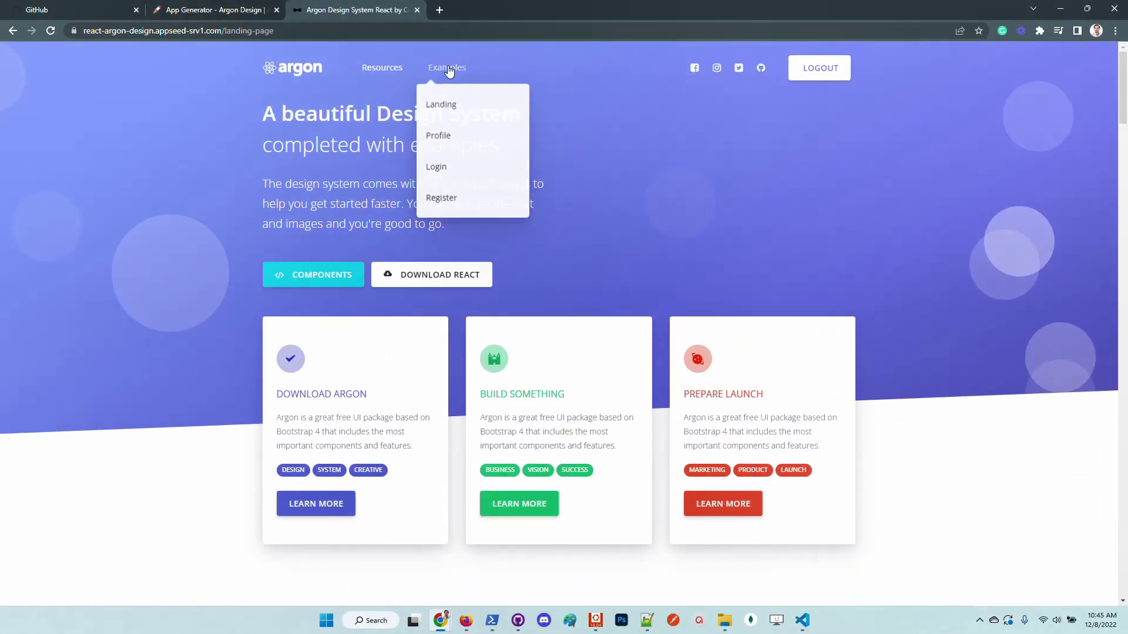
pyautogui.click(454, 137)
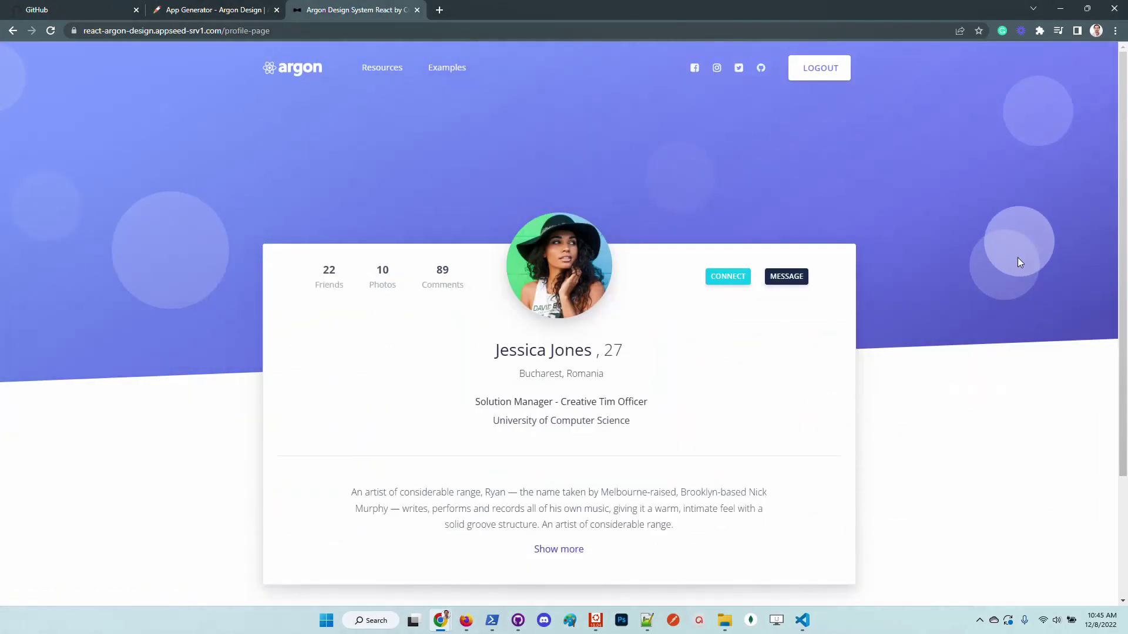
pyautogui.scroll(-3, 1019, 264)
pyautogui.scroll(3, 1019, 270)
pyautogui.click(211, 18)
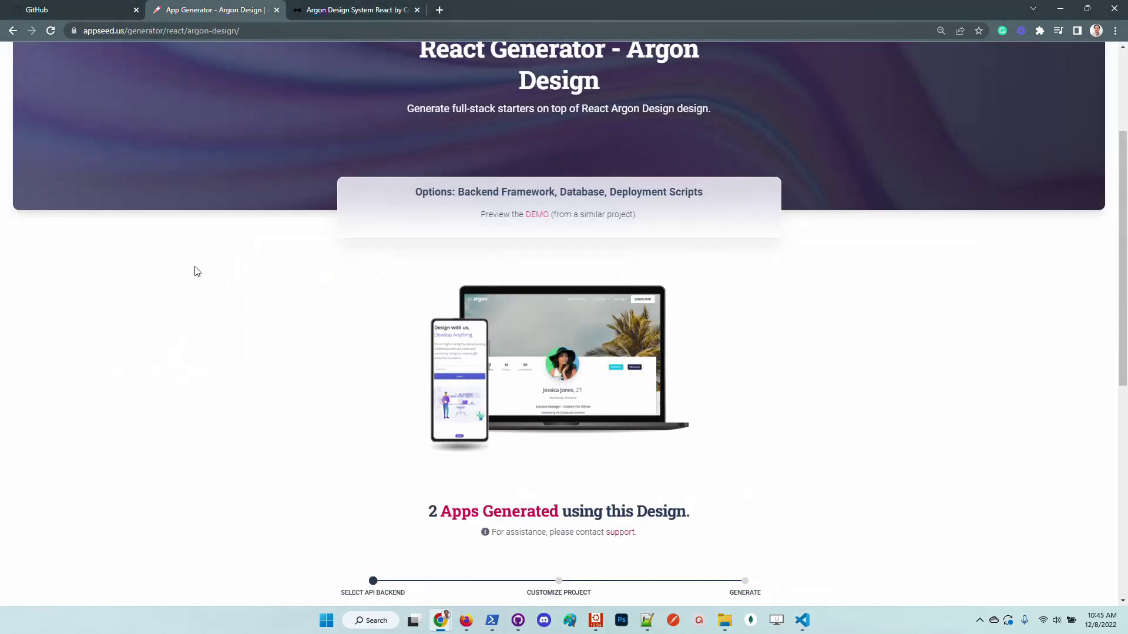
pyautogui.scroll(3, 201, 275)
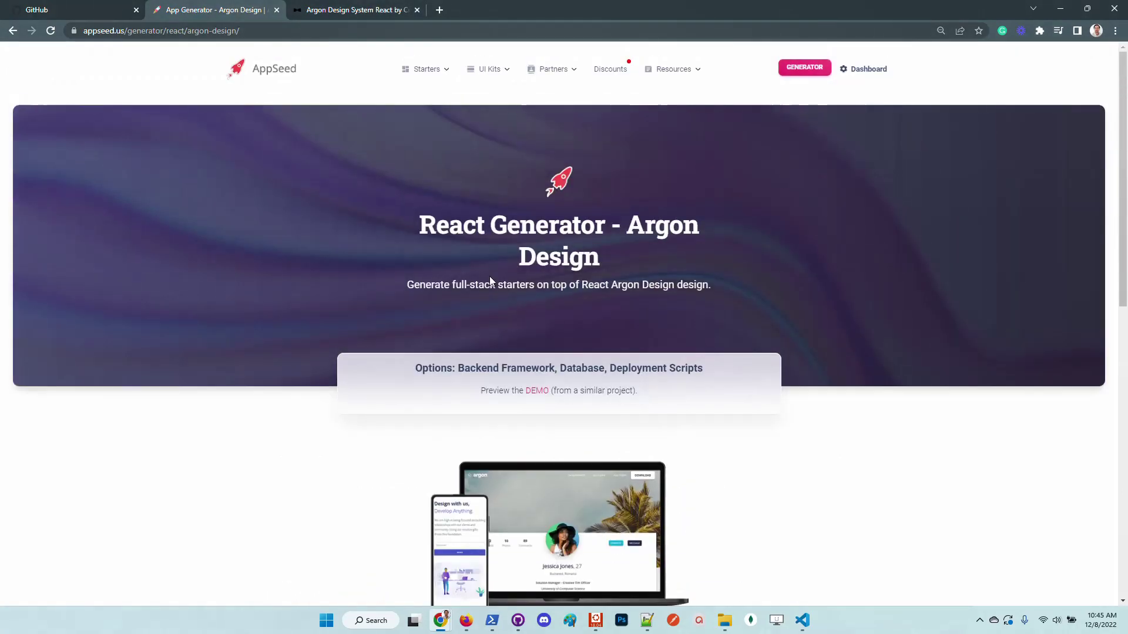
pyautogui.moveTo(240, 30); pyautogui.dragTo(187, 31)
pyautogui.press('BackSpace')
pyautogui.press('Return')
pyautogui.scroll(-5, 214, 295)
pyautogui.scroll(-3, 213, 295)
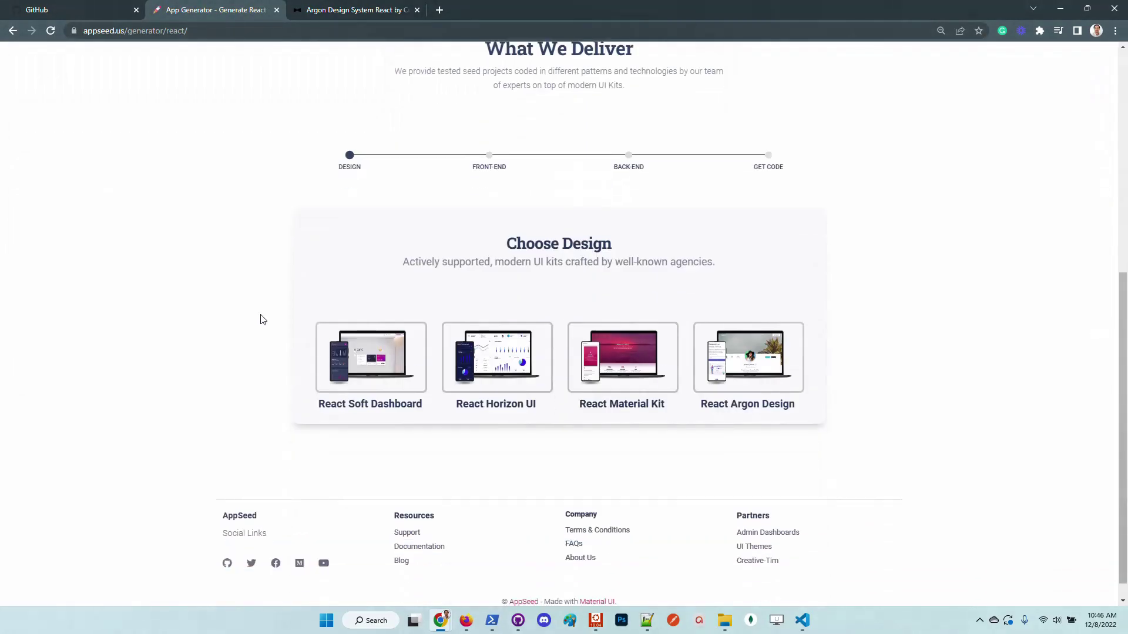
pyautogui.click(758, 355)
pyautogui.scroll(-5, 911, 411)
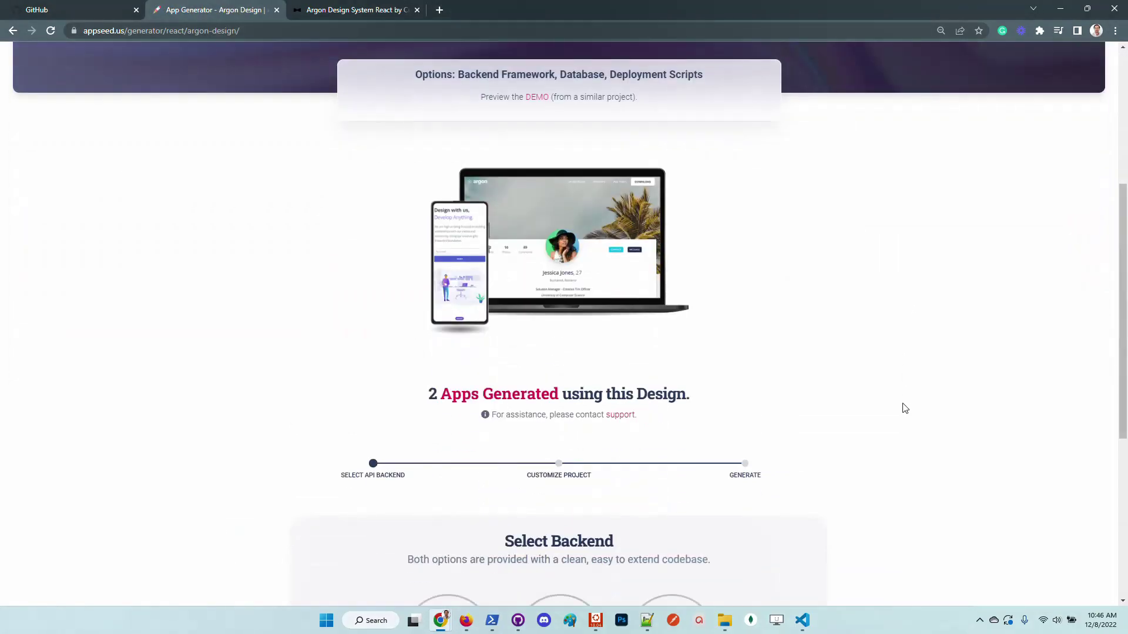
pyautogui.scroll(-2, 842, 244)
pyautogui.scroll(-1, 323, 241)
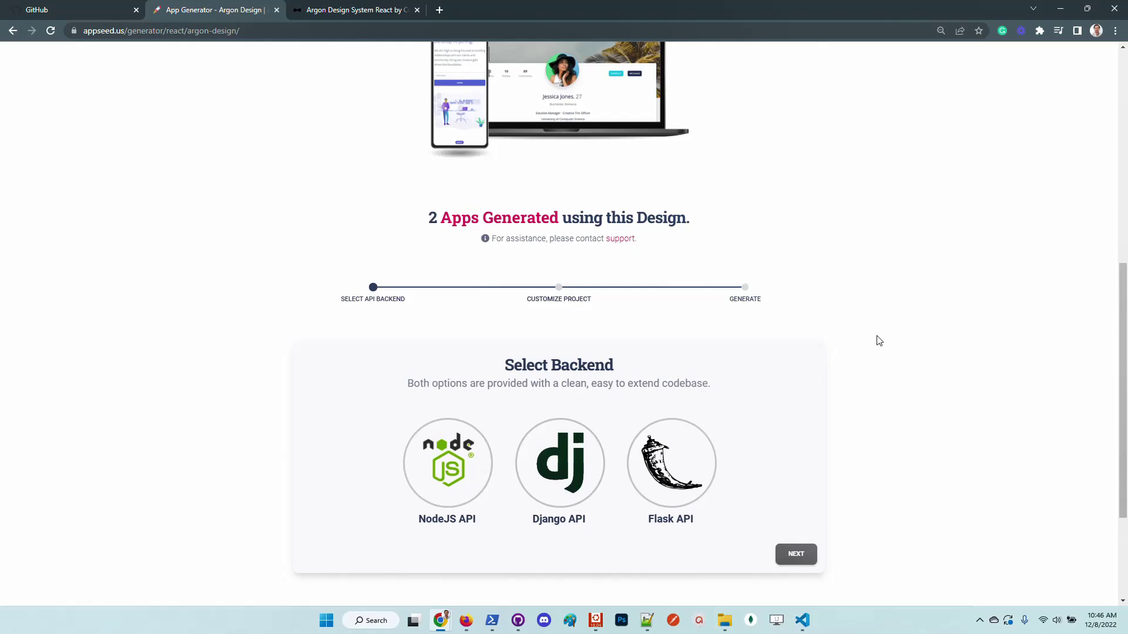
# Pick the NodeJS API backend, keep SQLite and Docker, and advance to Get Code
pyautogui.click(443, 464)
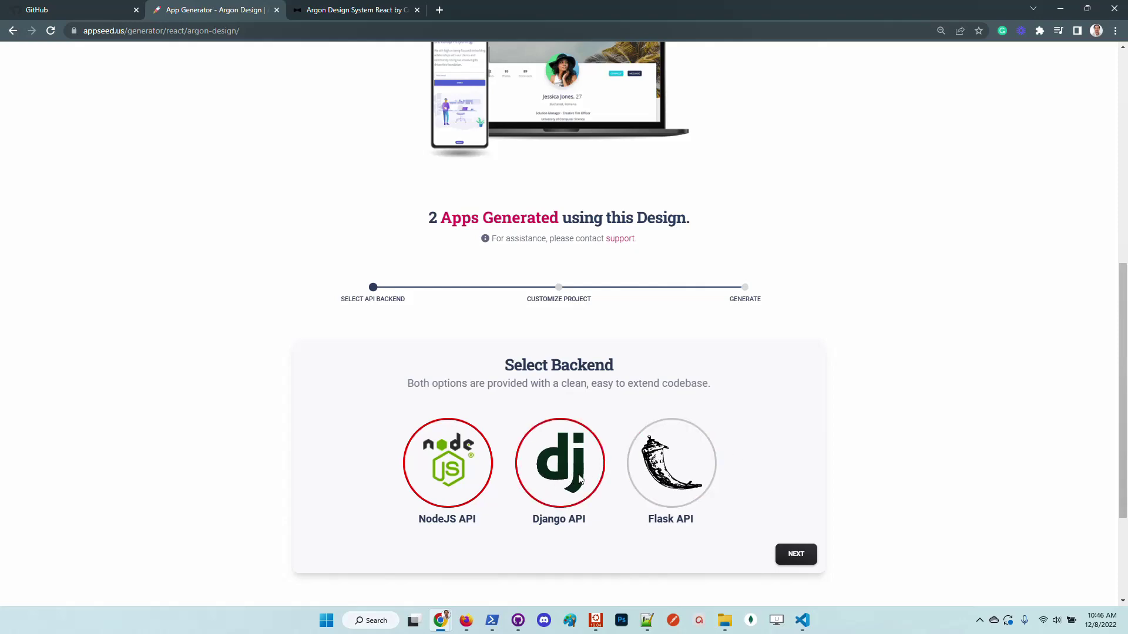
pyautogui.click(794, 559)
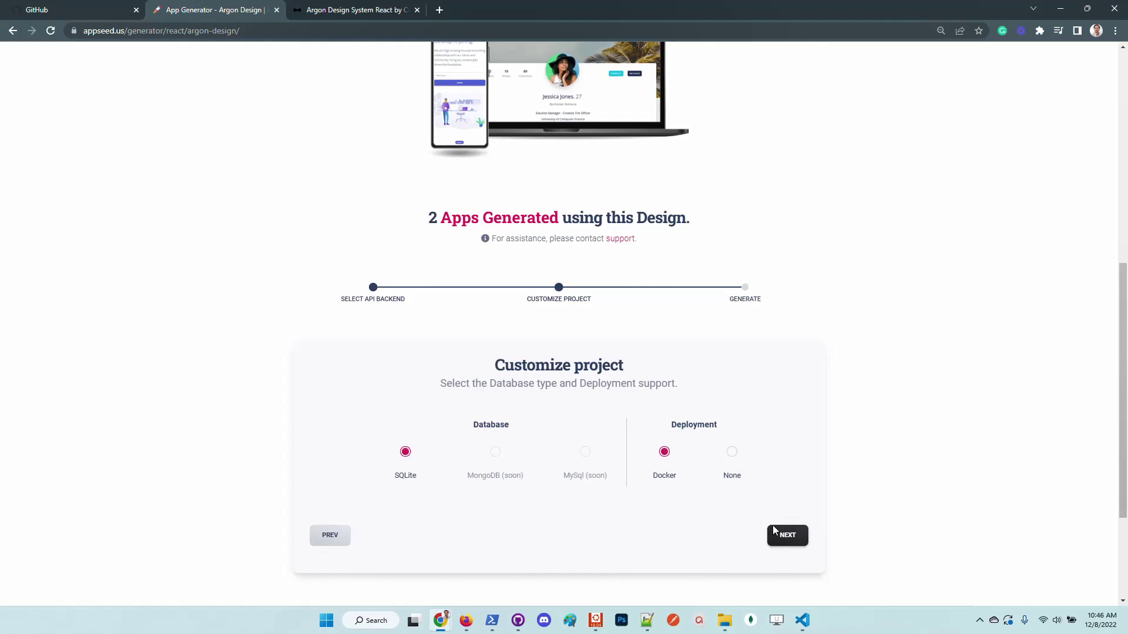
pyautogui.click(791, 542)
# Generate the NodeJS, SQLite and Docker project and watch its status reach RUNNING
pyautogui.scroll(-3, 926, 487)
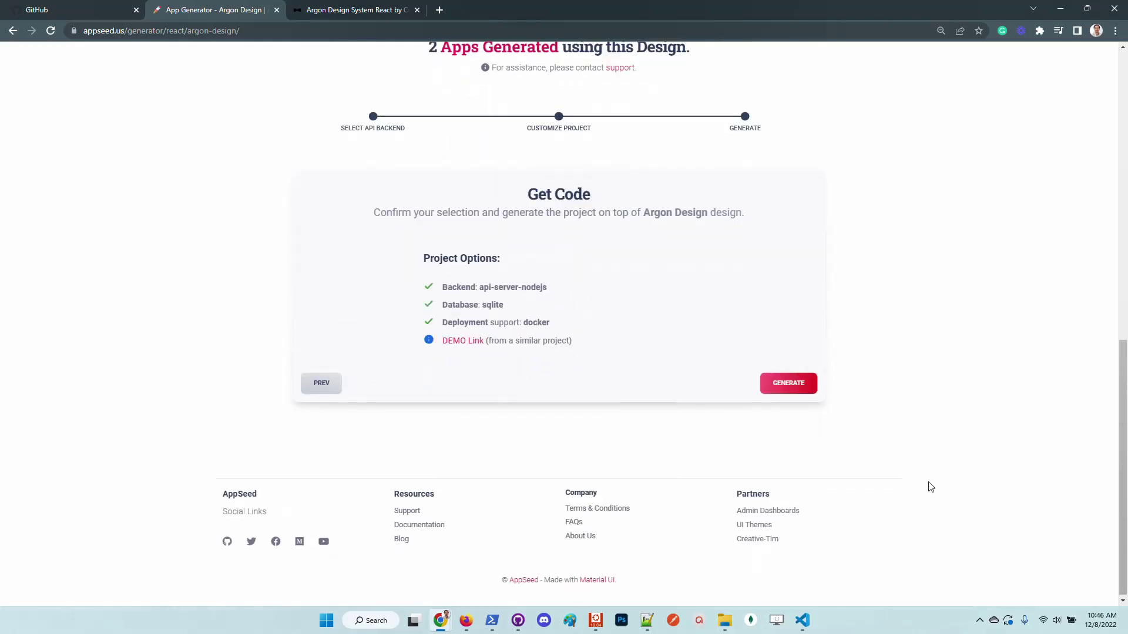
pyautogui.click(795, 391)
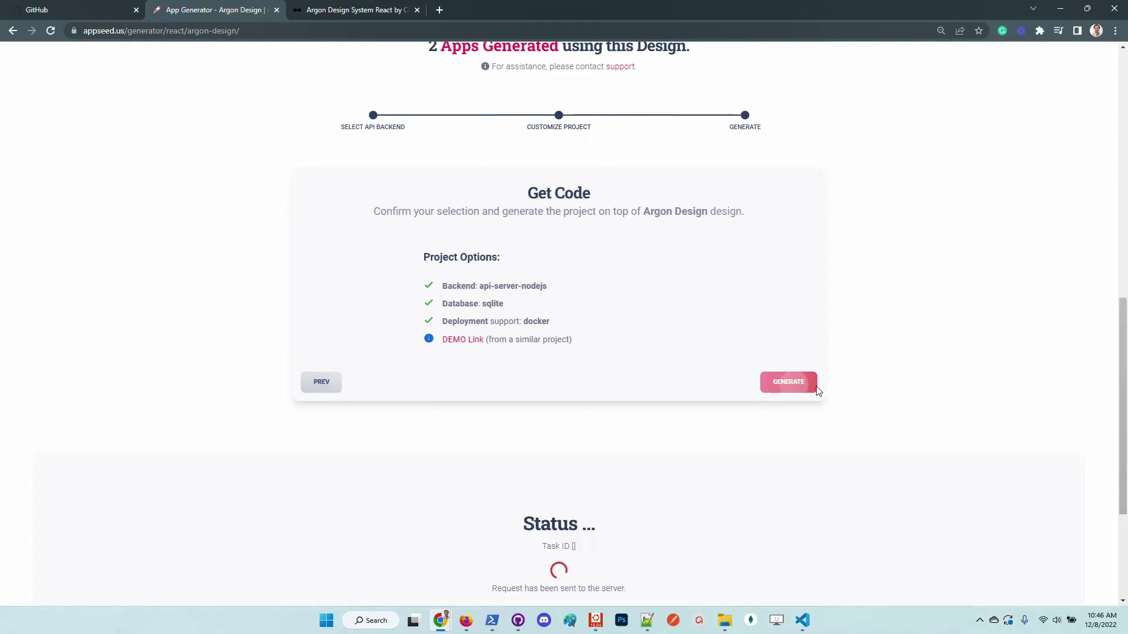
pyautogui.scroll(-1, 957, 303)
pyautogui.scroll(-1, 957, 303)
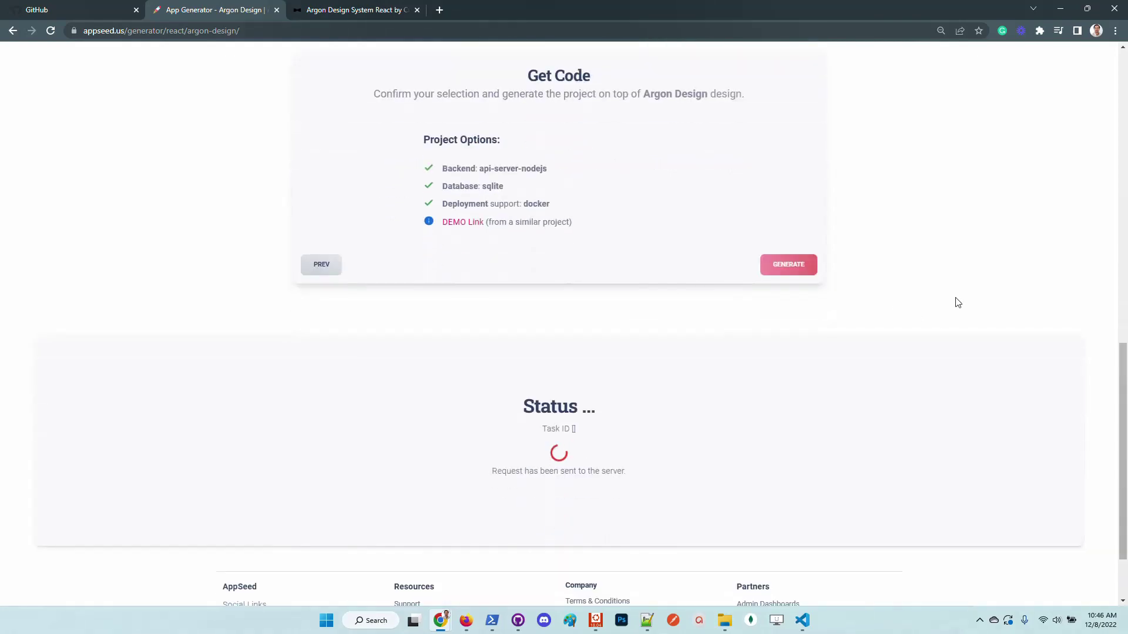
pyautogui.scroll(1, 958, 303)
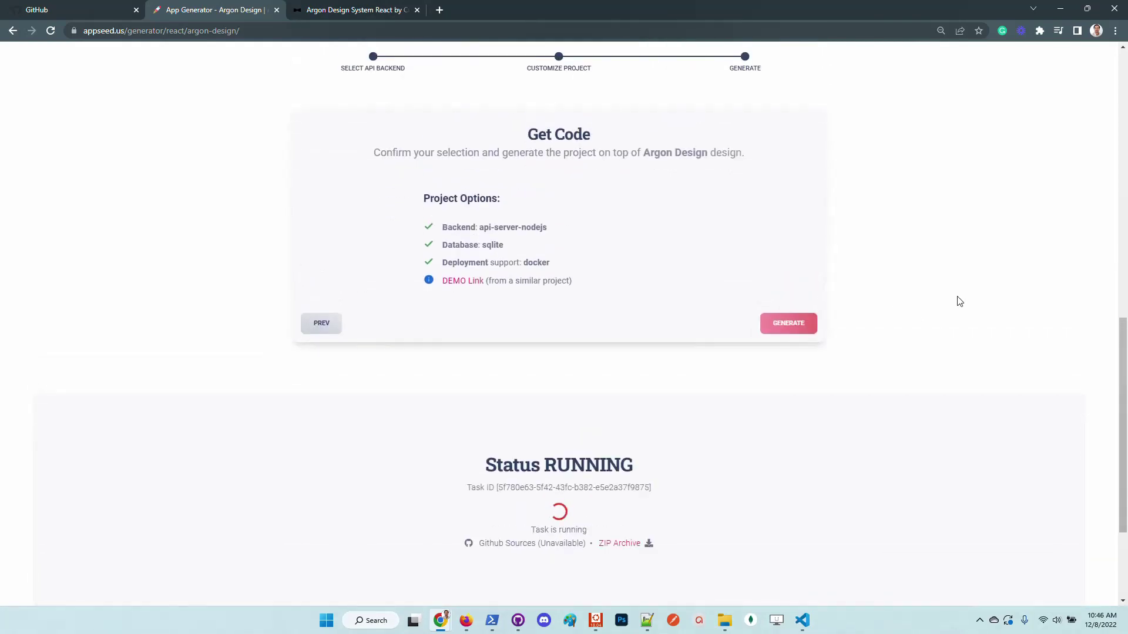
pyautogui.scroll(-1, 959, 302)
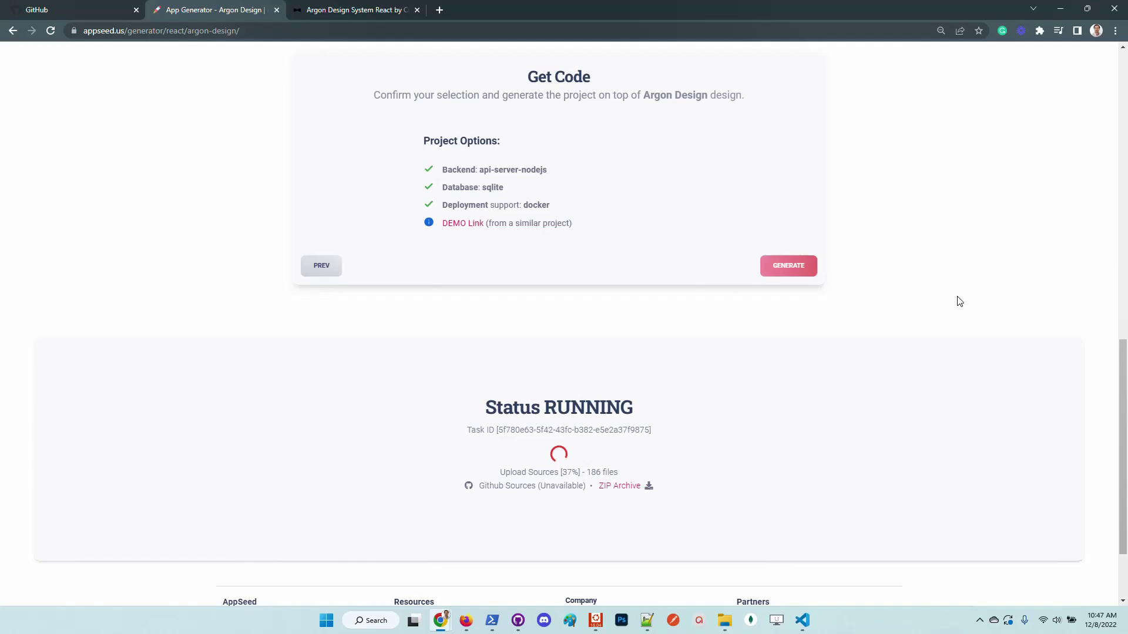
# Open the AppSeed home page from the header logo in a new tab
pyautogui.scroll(10, 854, 242)
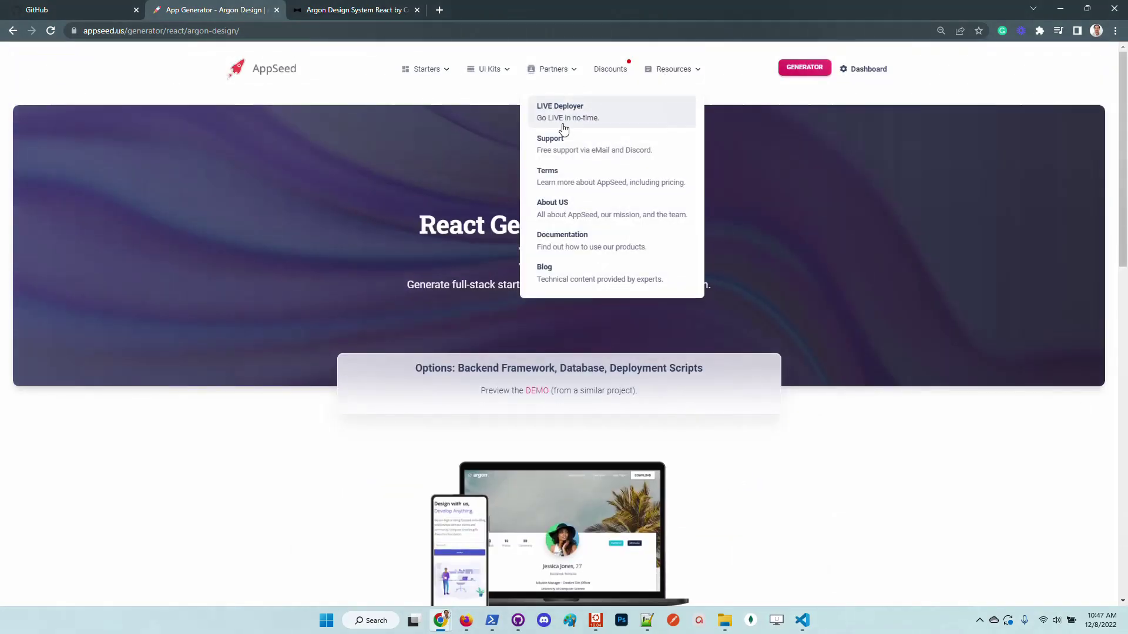
pyautogui.rightClick(283, 72)
pyautogui.click(320, 79)
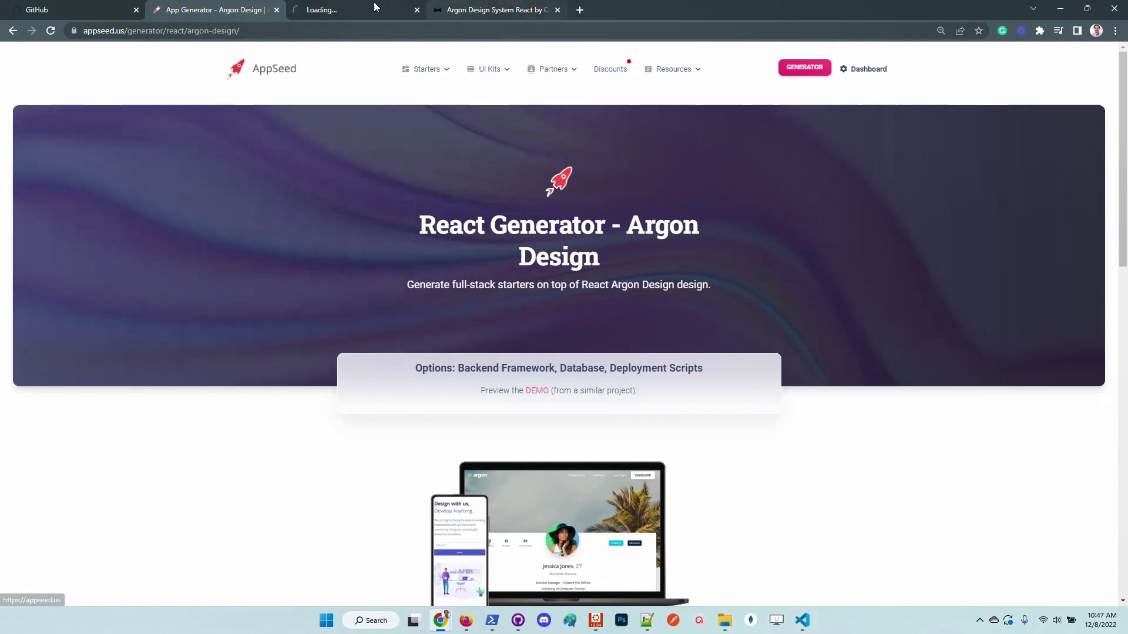
pyautogui.click(352, 10)
# Go to the Support page via Resources and highlight the Discord contact link
pyautogui.moveTo(669, 70)
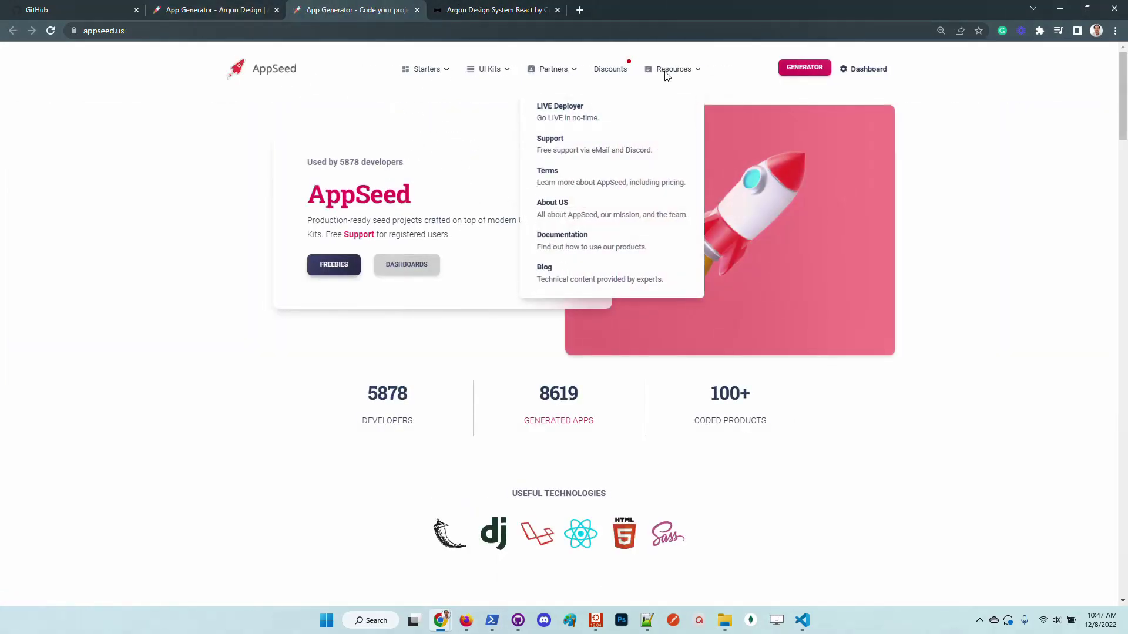
pyautogui.click(595, 145)
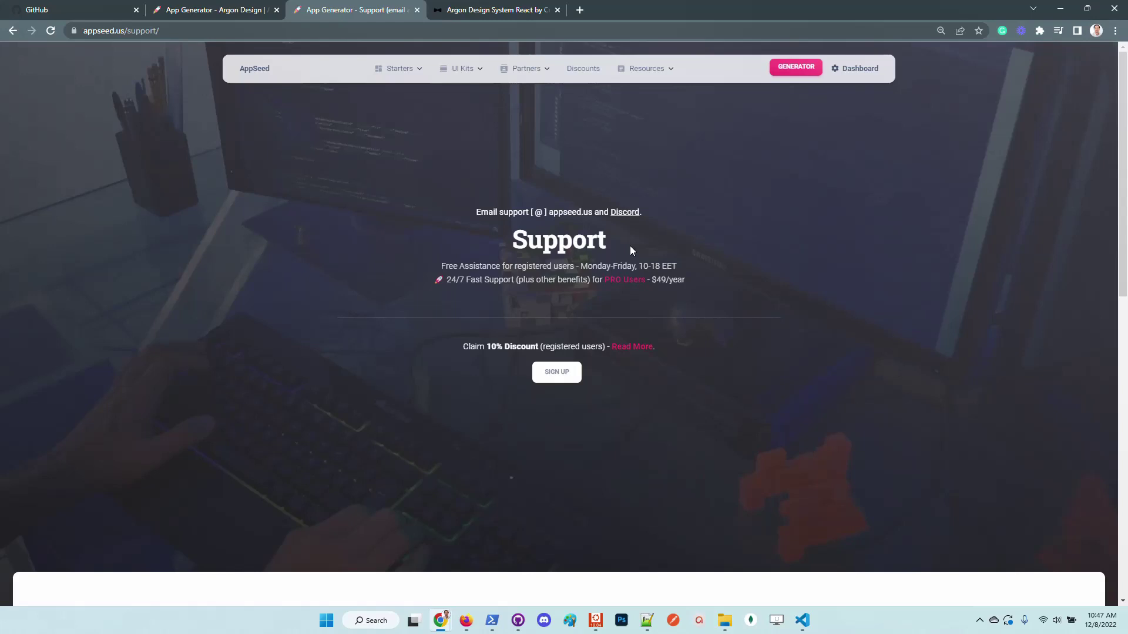
pyautogui.moveTo(656, 212); pyautogui.dragTo(610, 212)
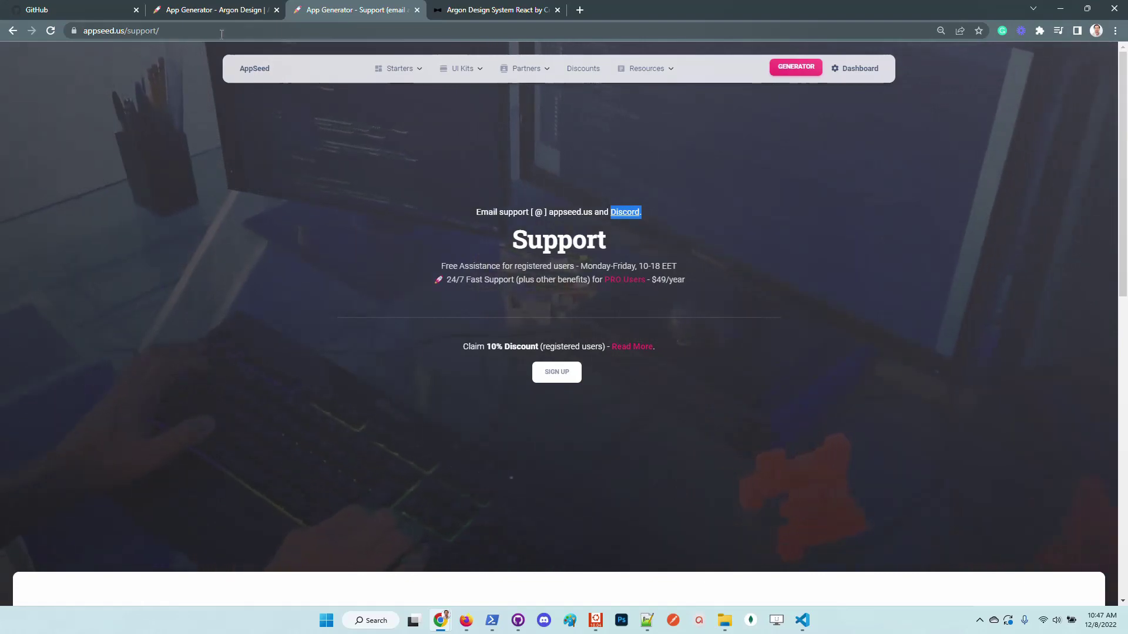
# Return to the Argon Design generator and check the generation upload progress
pyautogui.click(204, 15)
pyautogui.scroll(-8, 207, 315)
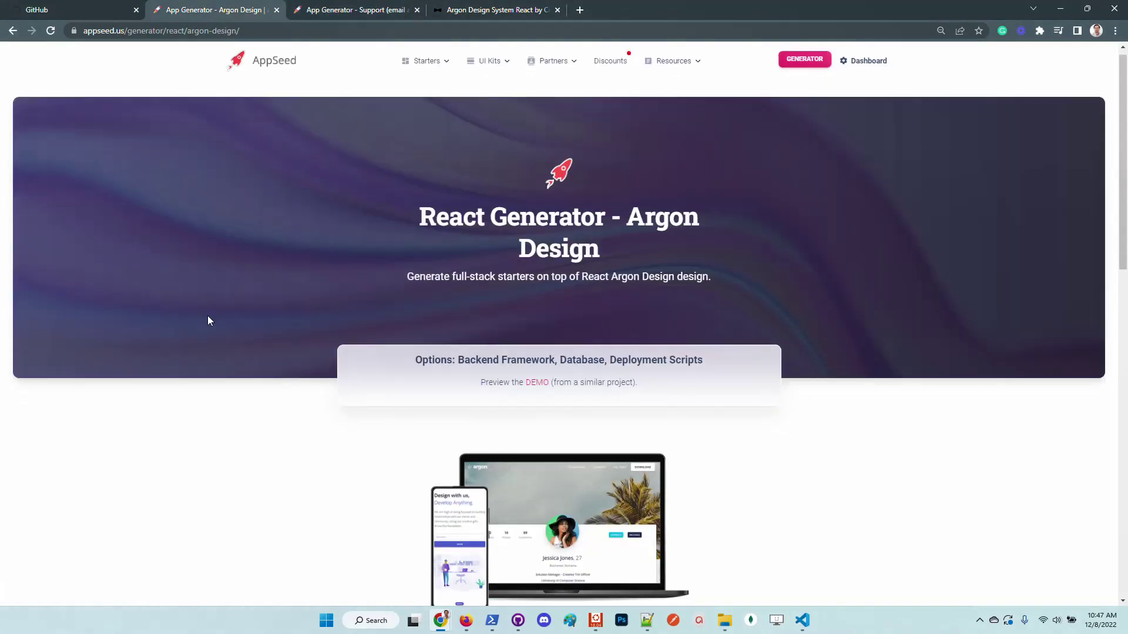
pyautogui.scroll(-5, 165, 310)
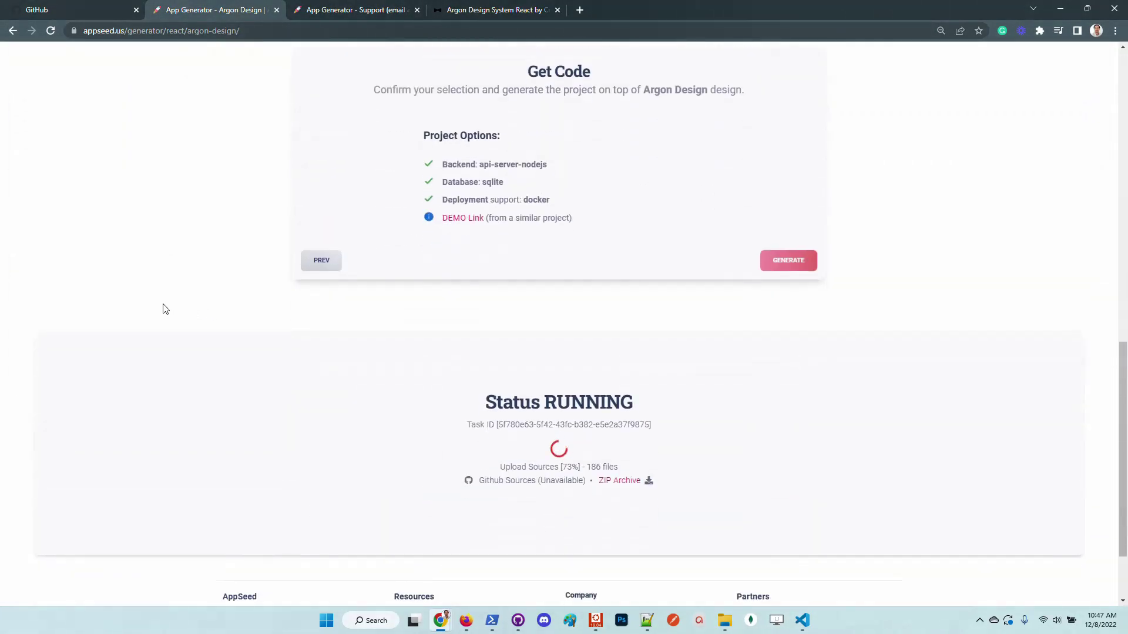
pyautogui.scroll(-1, 165, 309)
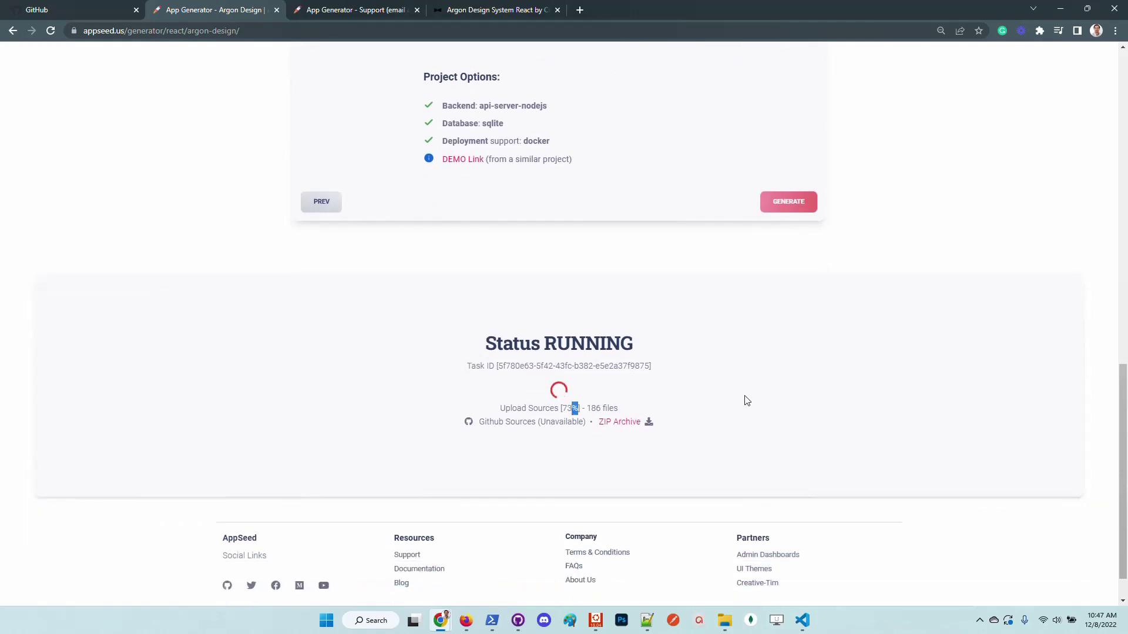
pyautogui.doubleClick(566, 410)
# Confirm the SUCCESS result and open the Github Sources repository in a new tab
pyautogui.scroll(-1, 857, 383)
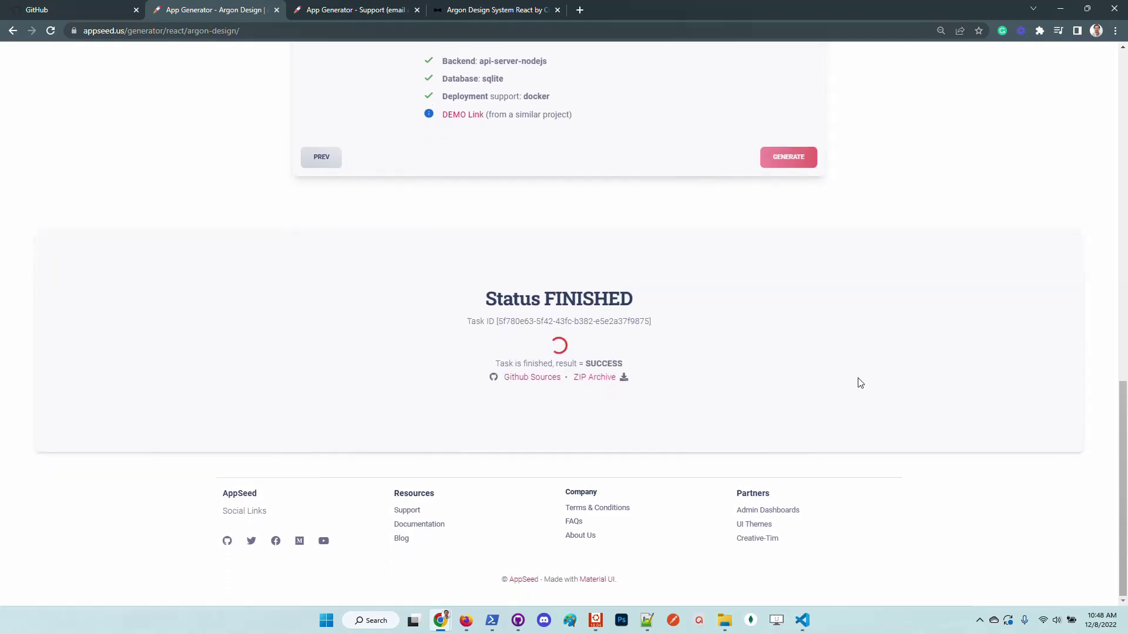
pyautogui.doubleClick(604, 364)
pyautogui.click(817, 324)
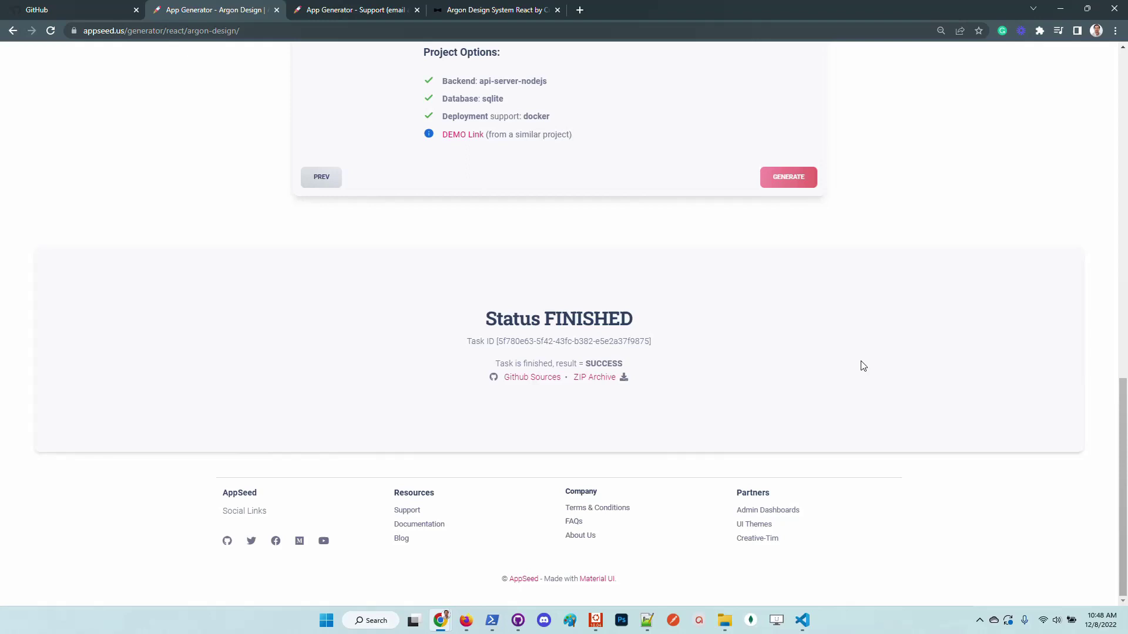
pyautogui.rightClick(538, 379)
pyautogui.click(564, 388)
# View the generated GitHub repository and highlight the api-server-nodejs and react-ui folders
pyautogui.click(478, 13)
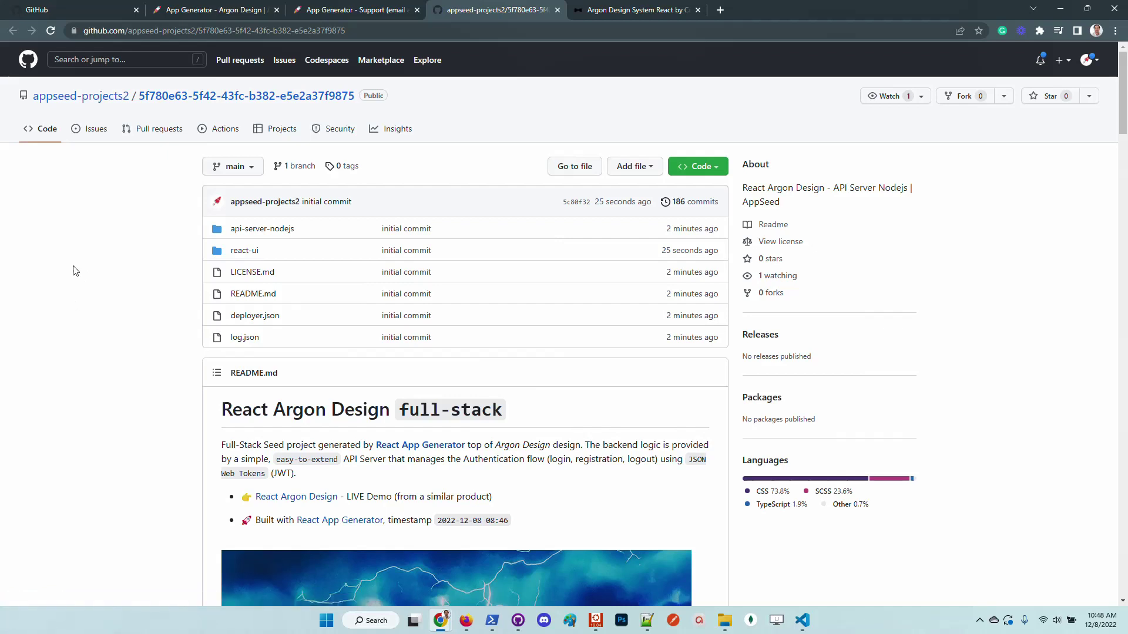
pyautogui.scroll(-2, 74, 268)
pyautogui.scroll(2, 76, 269)
pyautogui.moveTo(296, 228); pyautogui.dragTo(88, 242)
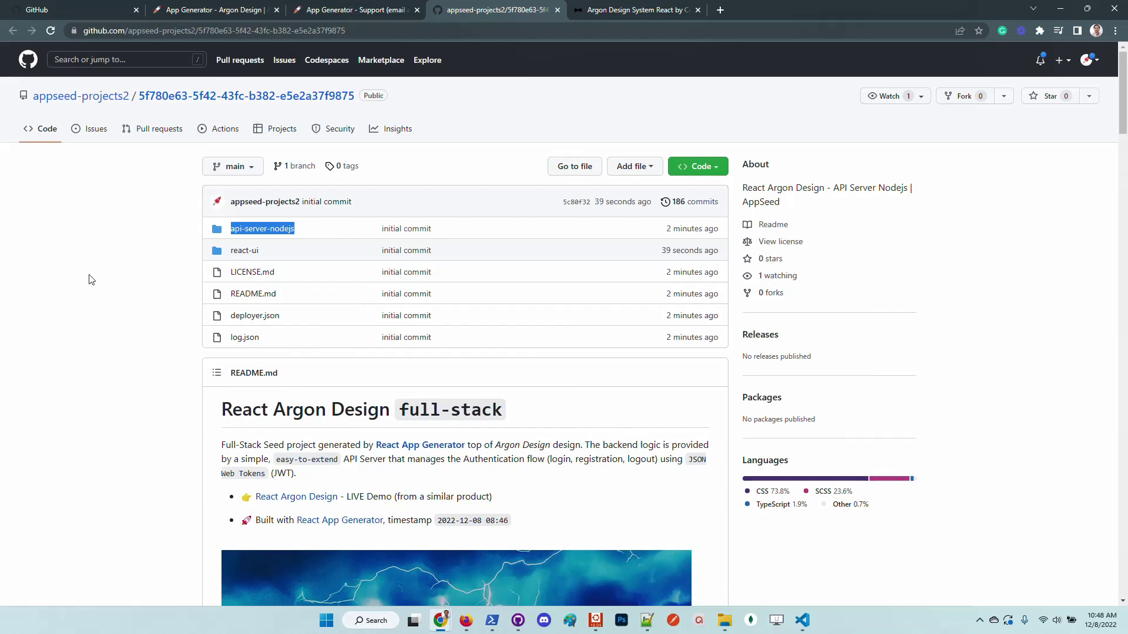
pyautogui.moveTo(259, 251); pyautogui.dragTo(216, 242)
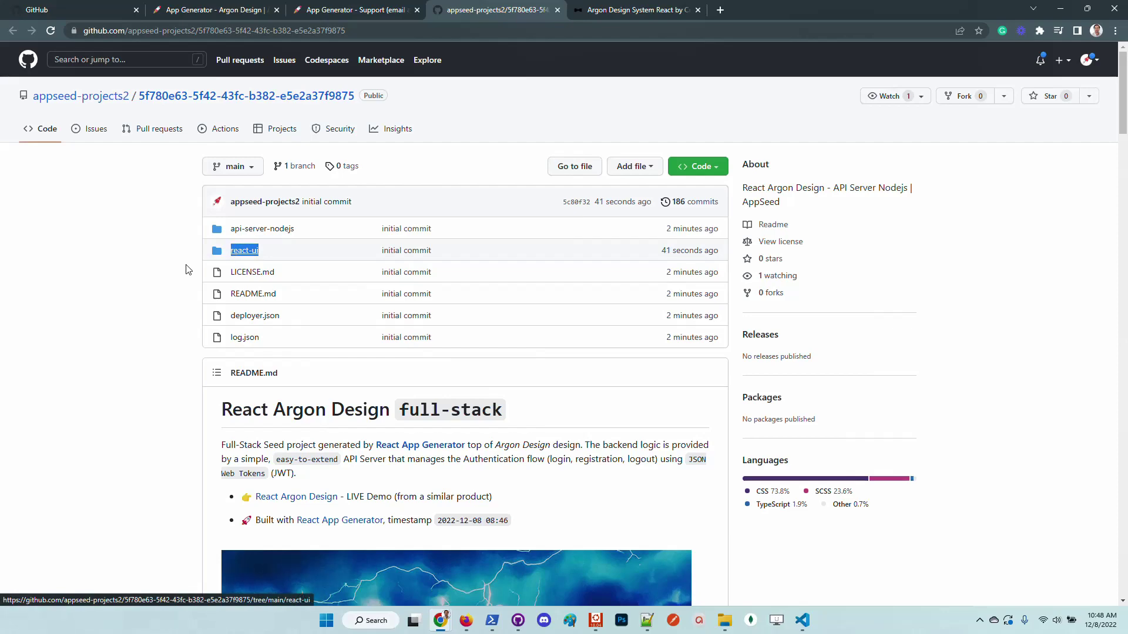
pyautogui.scroll(-11, 121, 338)
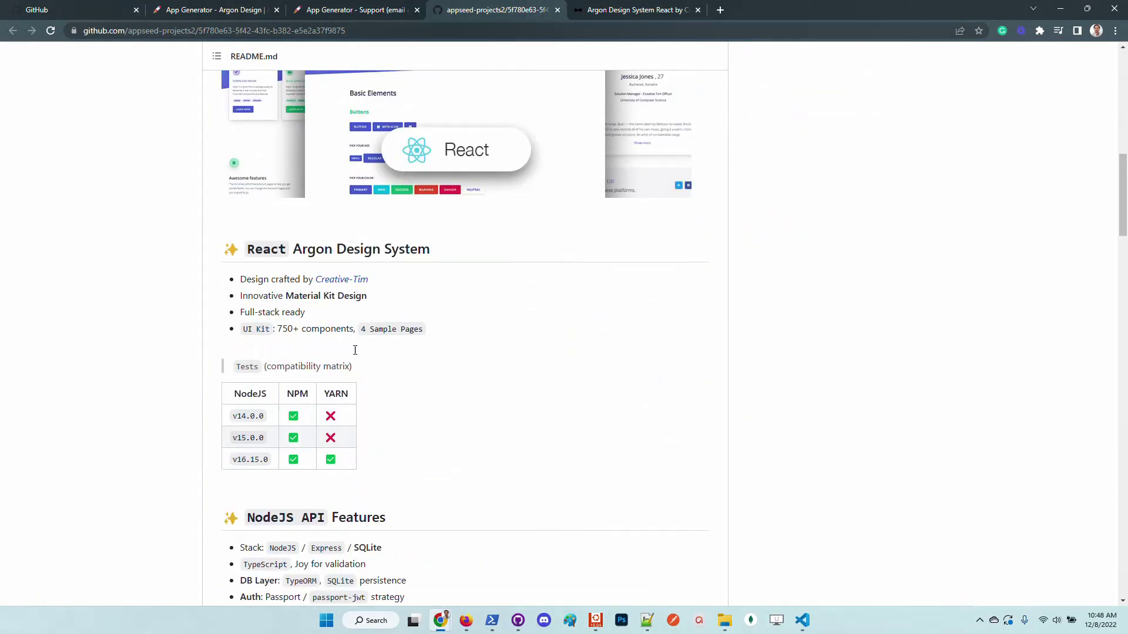
pyautogui.scroll(-4, 370, 184)
pyautogui.scroll(4, 369, 264)
pyautogui.doubleClick(295, 419)
pyautogui.click(429, 448)
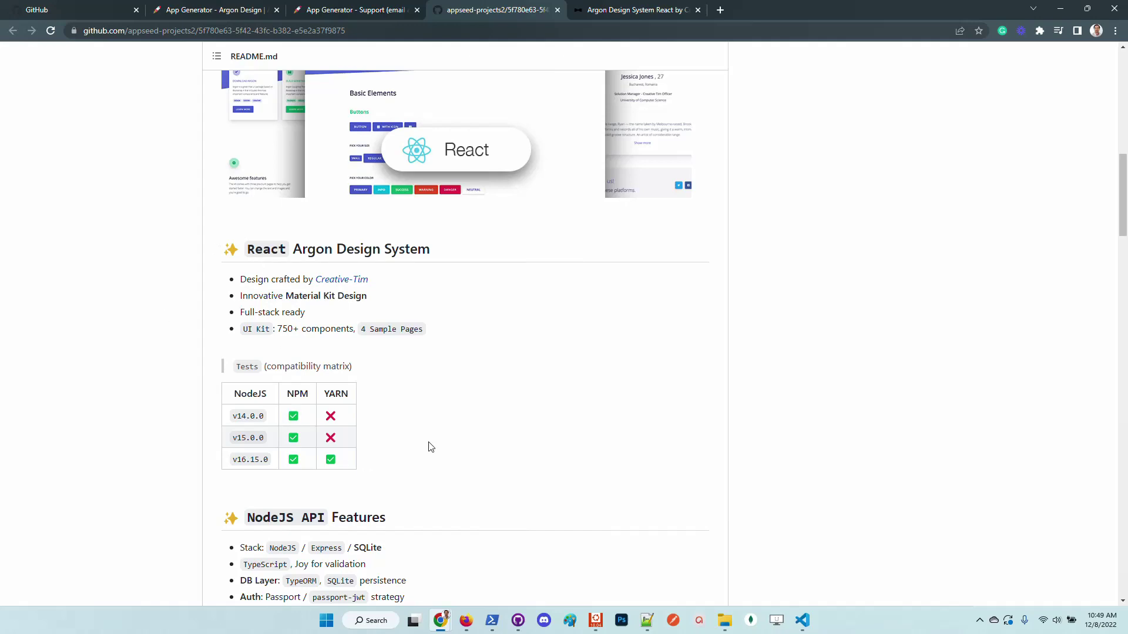
pyautogui.doubleClick(298, 416)
pyautogui.click(300, 443)
pyautogui.doubleClick(296, 413)
pyautogui.moveTo(265, 442); pyautogui.dragTo(238, 438)
pyautogui.scroll(-6, 231, 442)
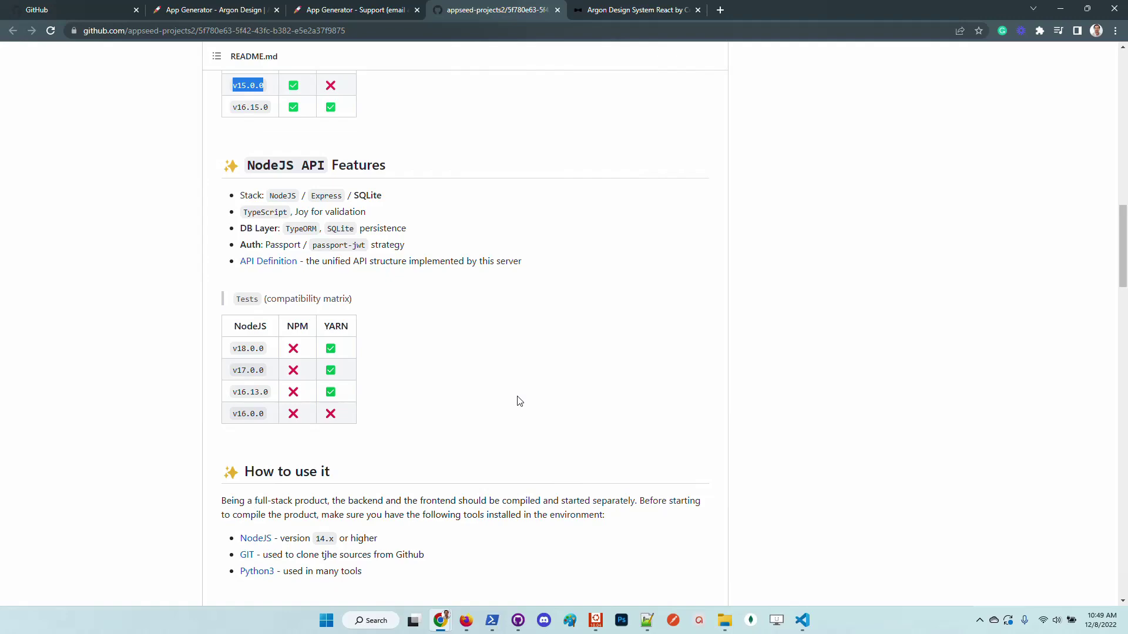
pyautogui.scroll(-6, 491, 364)
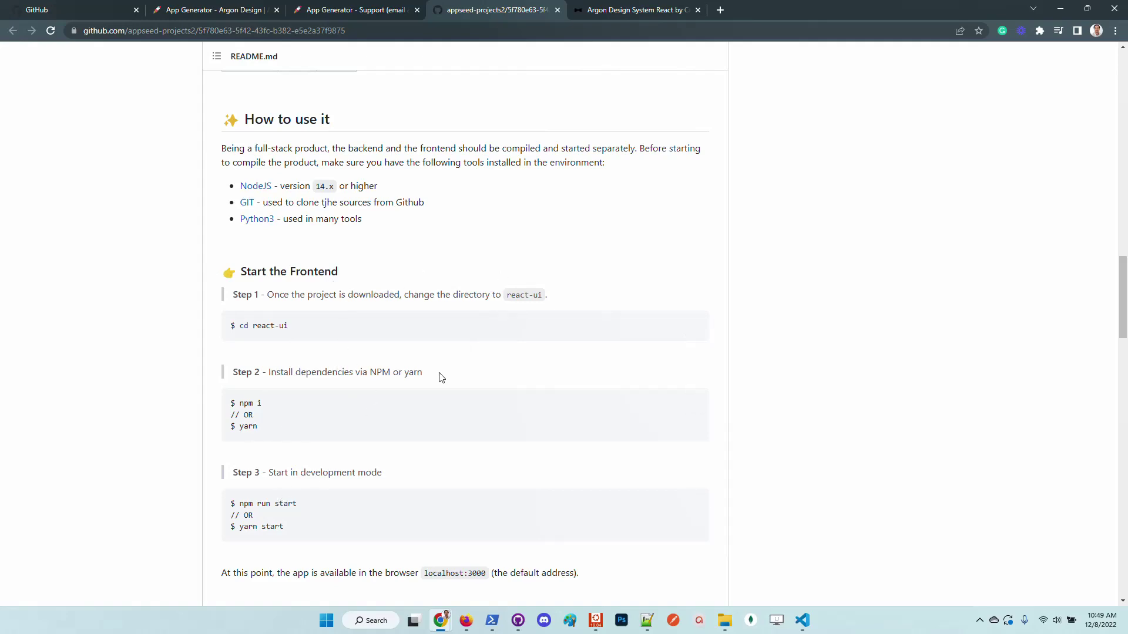
pyautogui.scroll(-4, 311, 529)
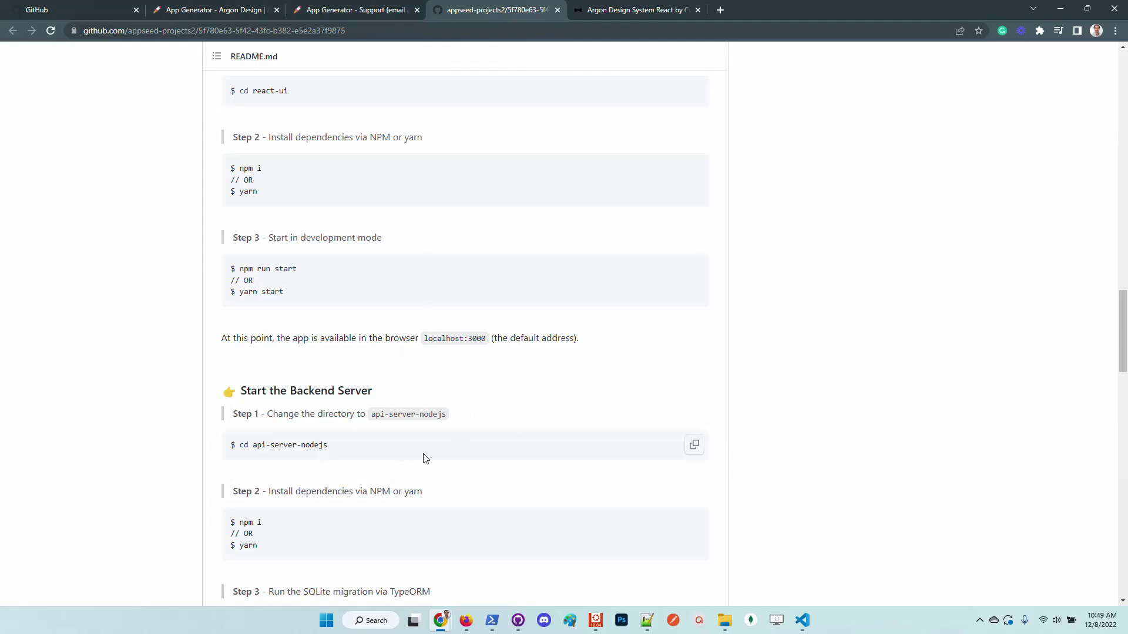
pyautogui.scroll(-9, 503, 470)
pyautogui.scroll(-5, 465, 414)
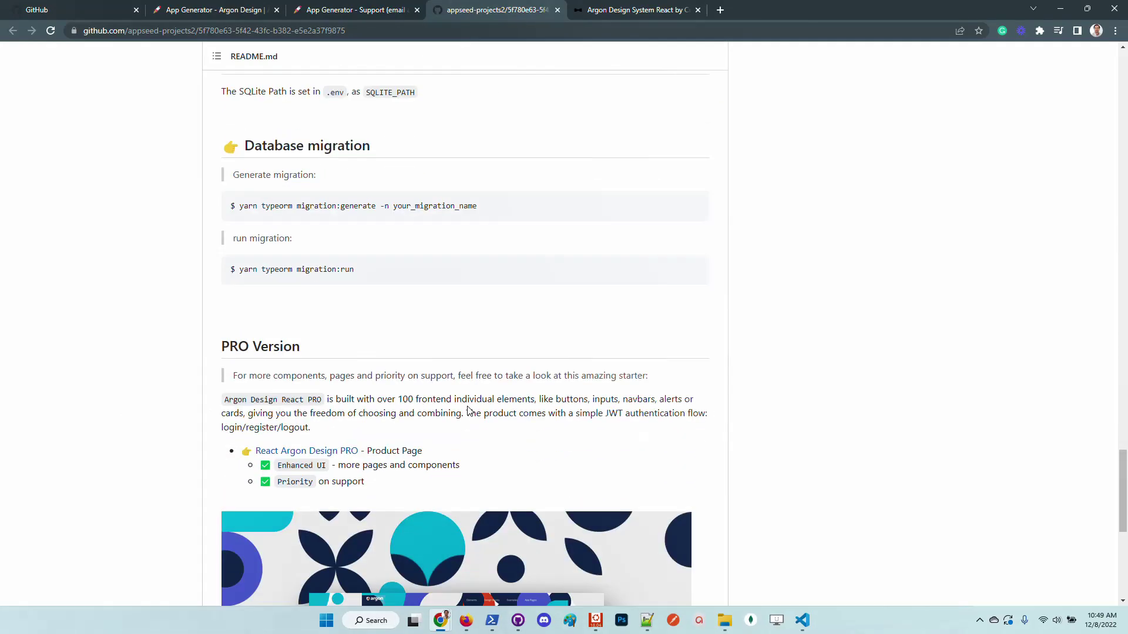
pyautogui.scroll(14, 466, 411)
pyautogui.scroll(20, 475, 407)
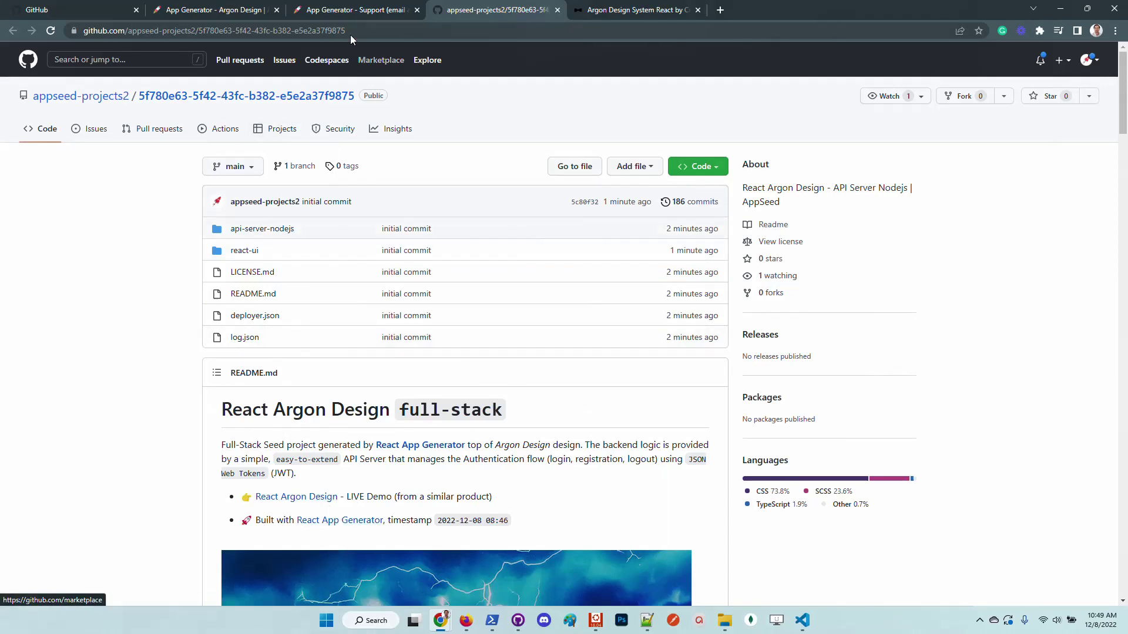
# Switch to the Argon Design generator tab, zoom to 110% and back to 100%, then scroll to the top
pyautogui.click(353, 10)
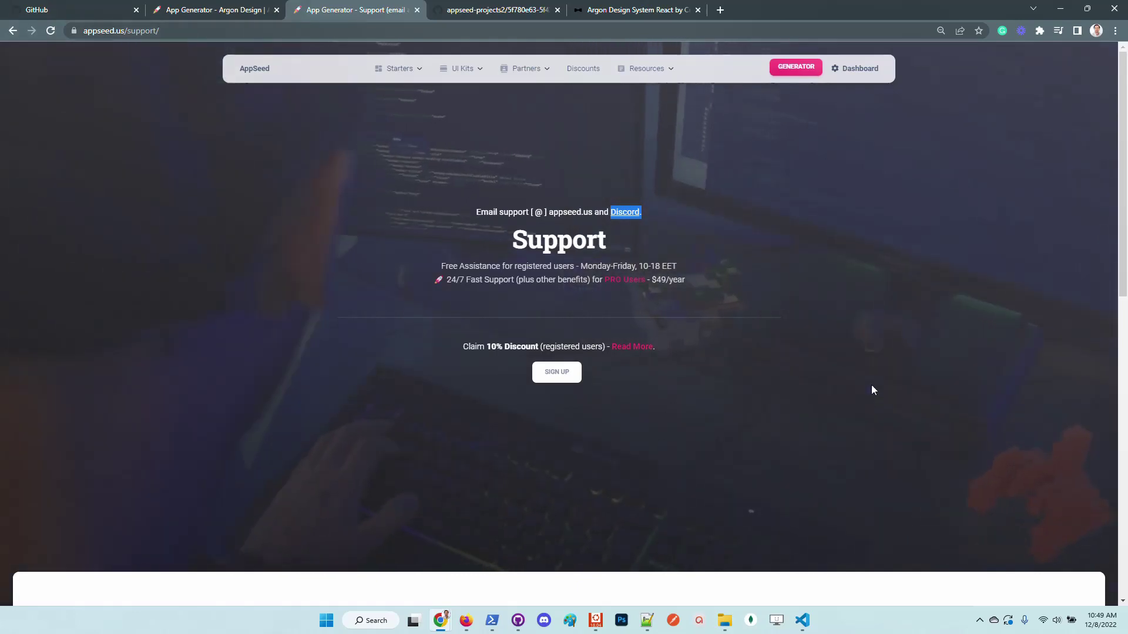
pyautogui.click(222, 10)
pyautogui.scroll(15, 200, 240)
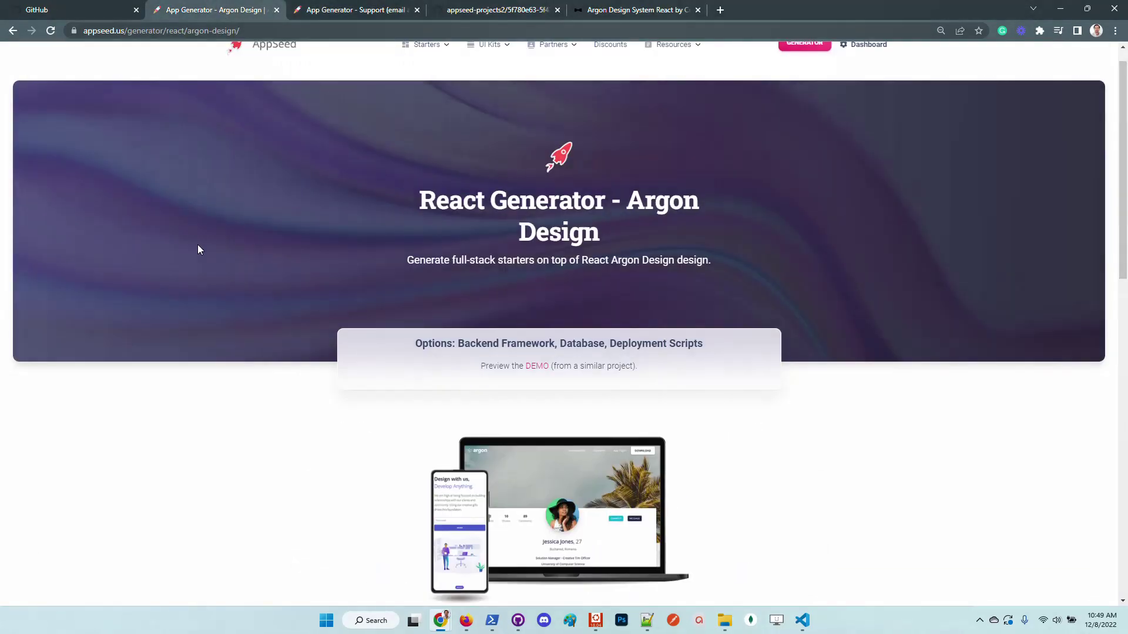
pyautogui.scroll(-2, 202, 242)
pyautogui.hotkey('ctrl', '+')
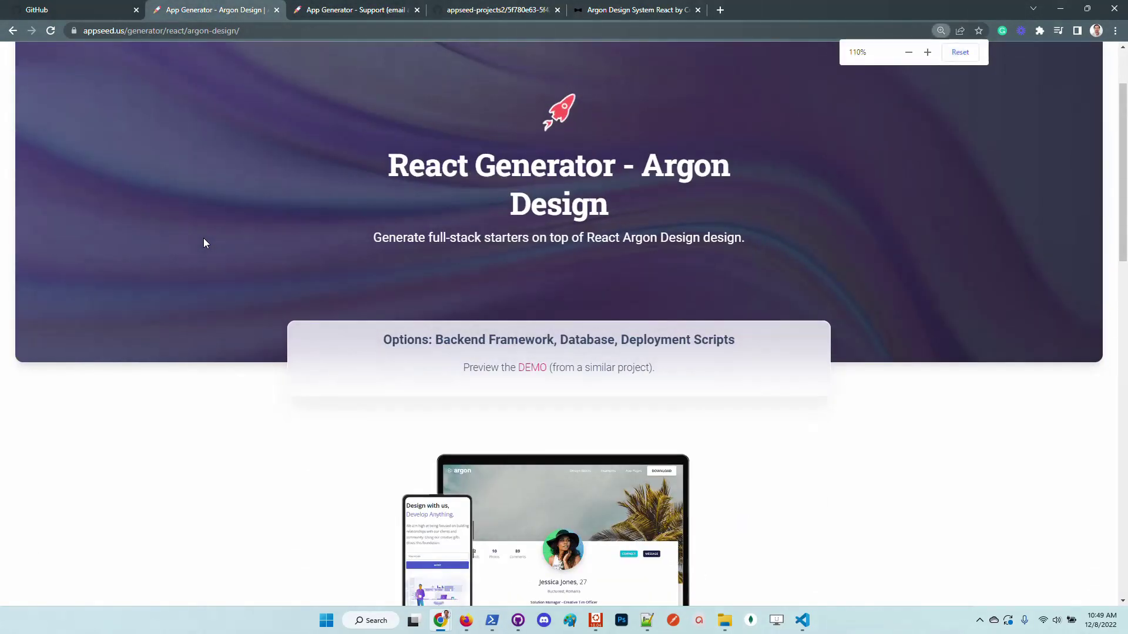
pyautogui.scroll(-2, 204, 241)
pyautogui.hotkey('ctrl', '-')
pyautogui.scroll(1, 202, 240)
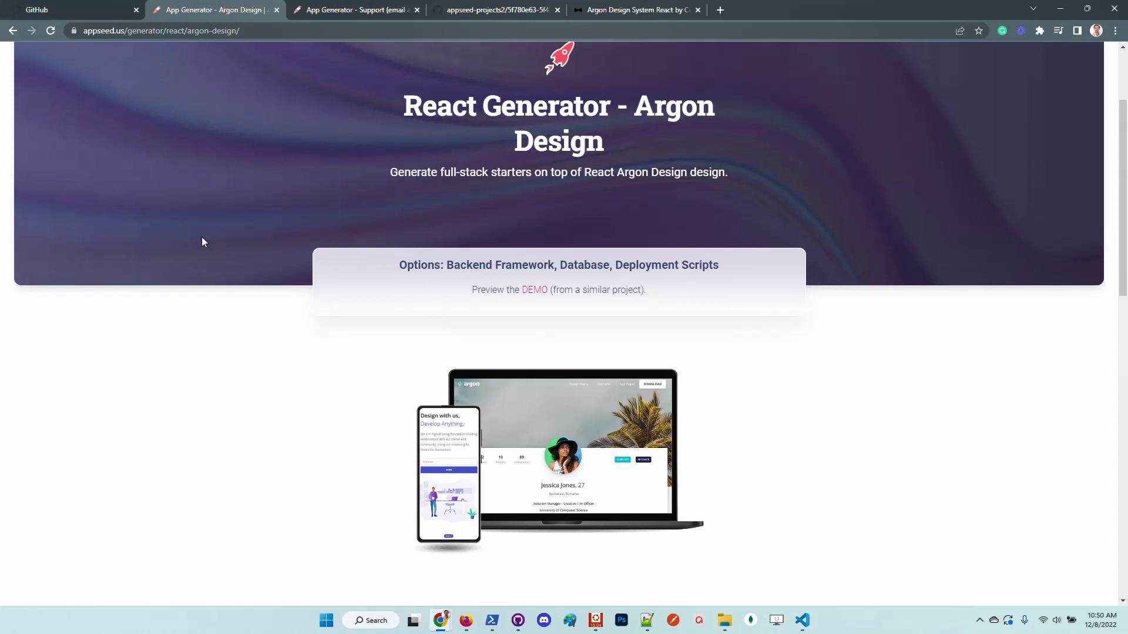
pyautogui.scroll(3, 146, 239)
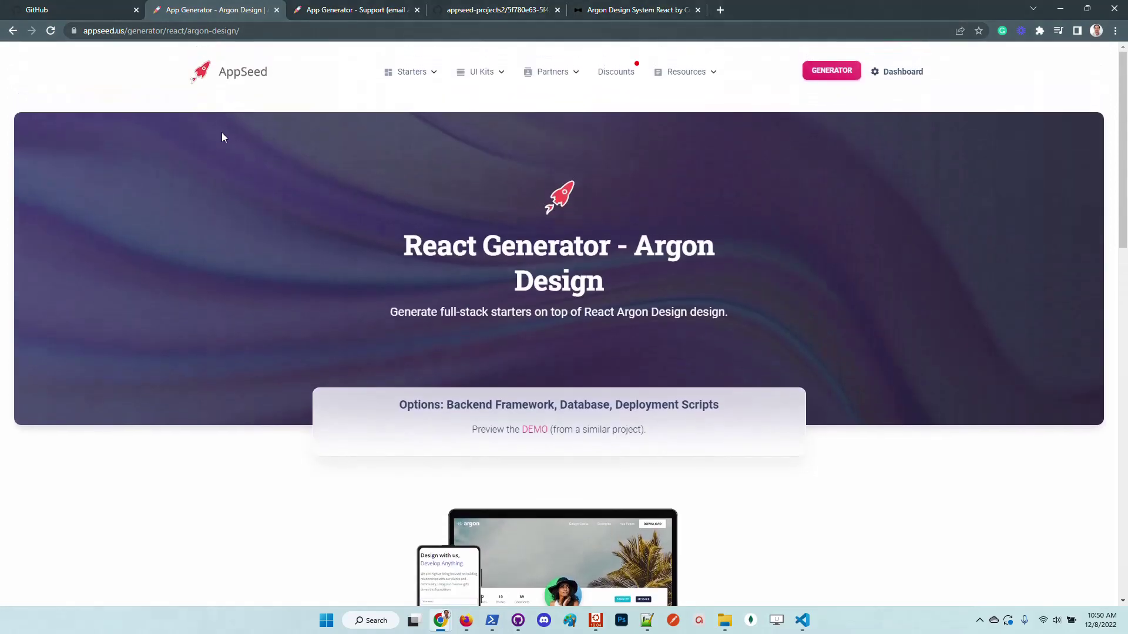
# Go to AppSeed's home page and browse Popular Free Dashboards like Volt, Datta Able and Soft UI
pyautogui.click(234, 73)
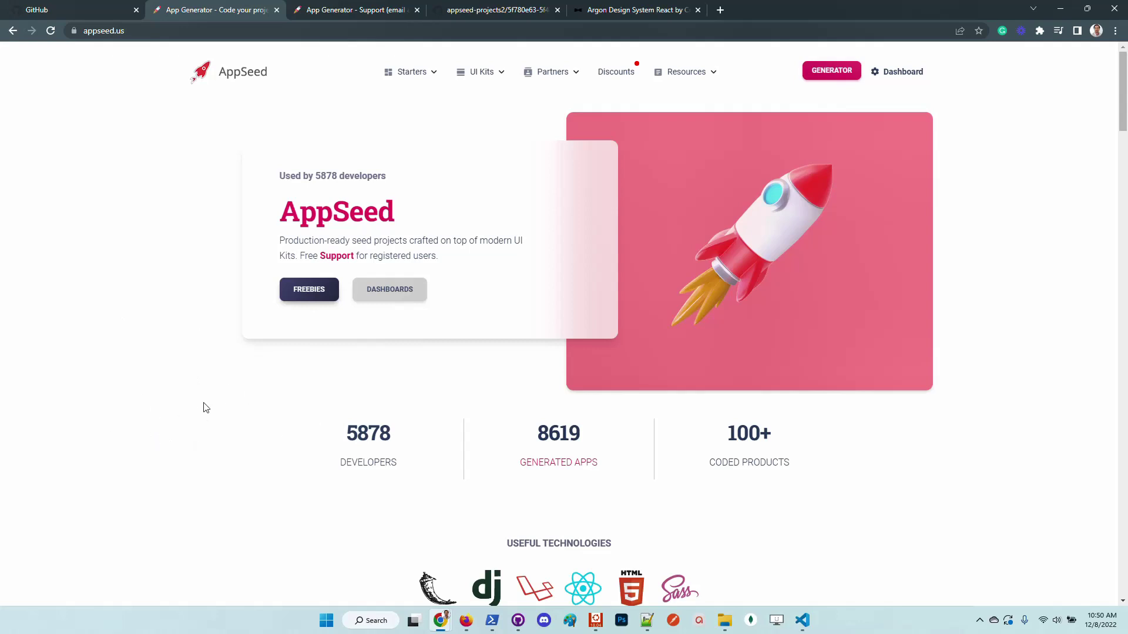
pyautogui.scroll(-9, 118, 447)
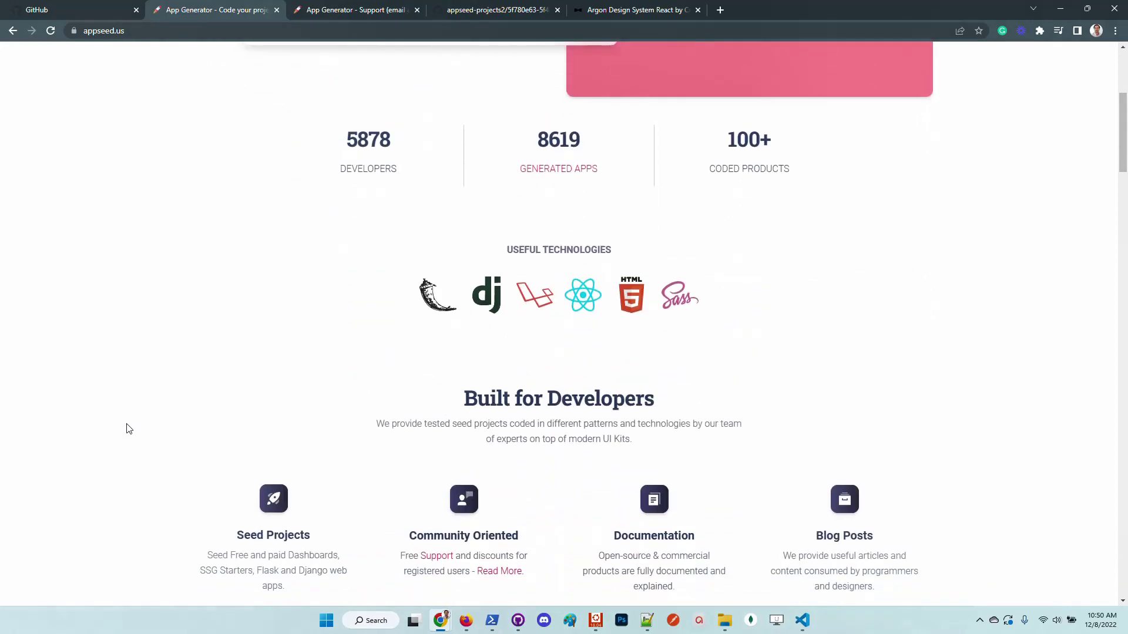
pyautogui.scroll(-12, 212, 434)
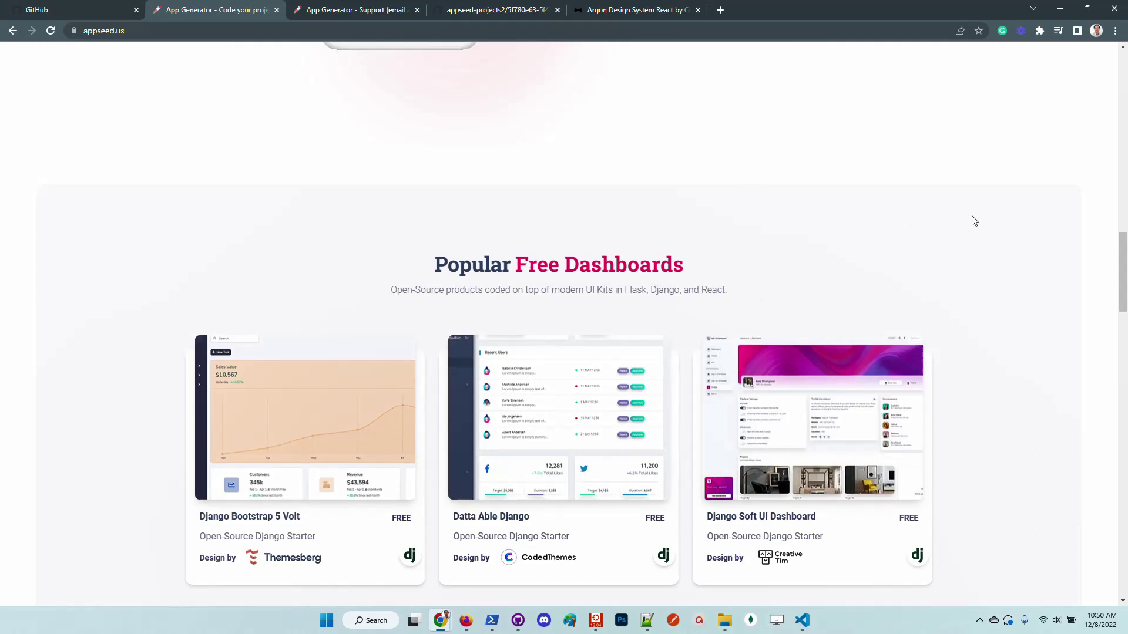
pyautogui.scroll(-4, 993, 315)
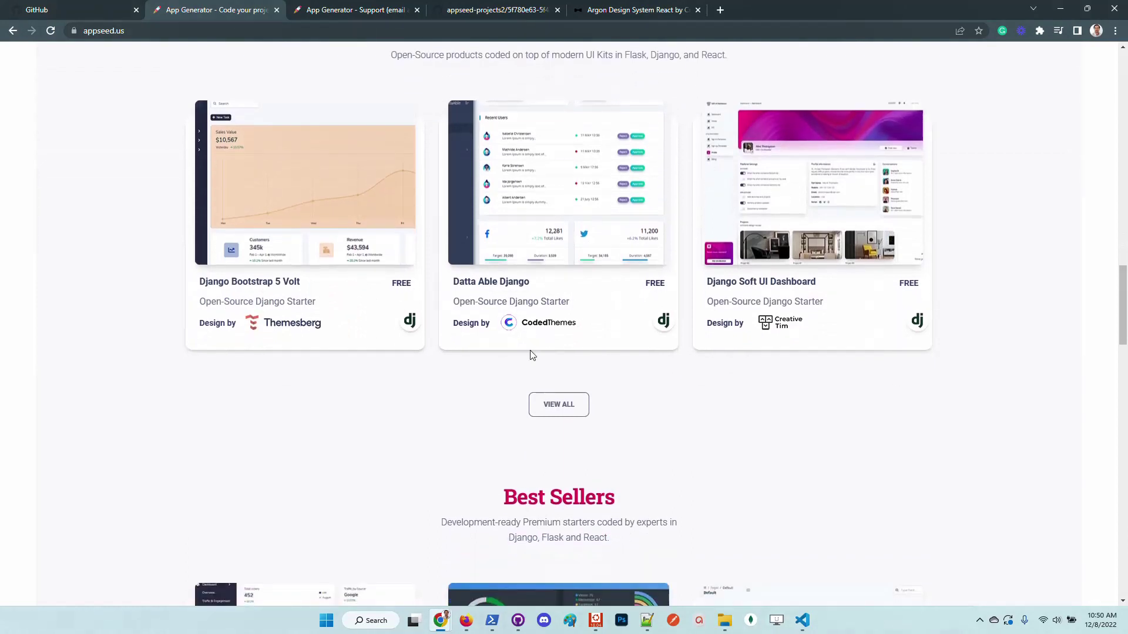
pyautogui.scroll(1, 1009, 304)
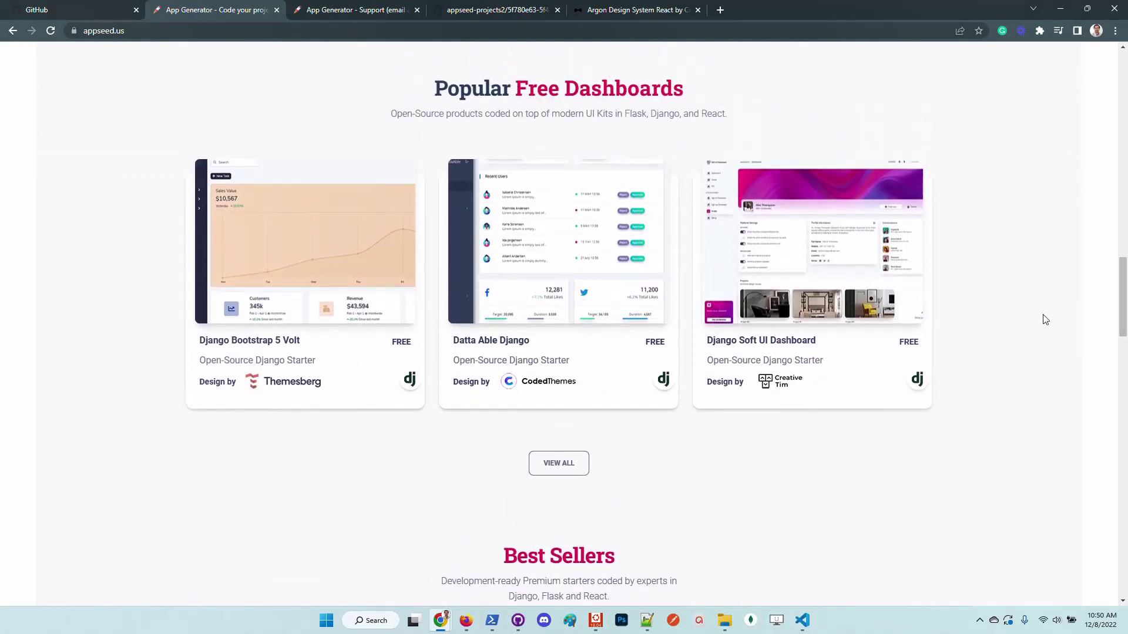